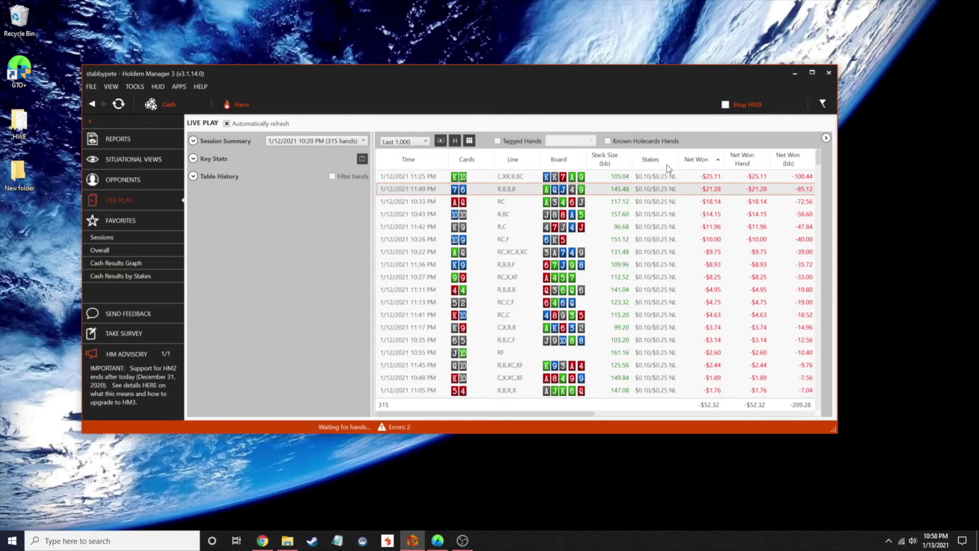
# Open the 76 hand that lost $21.28 in the replayer and advance it through the preflop action to the flop
pyautogui.doubleClick(463, 191)
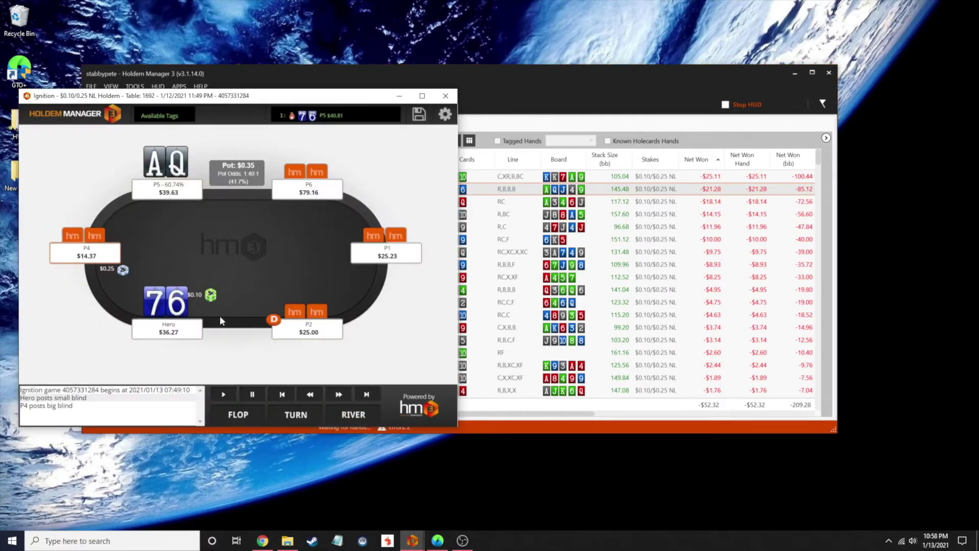
pyautogui.click(345, 394)
pyautogui.click(339, 393)
pyautogui.click(338, 394)
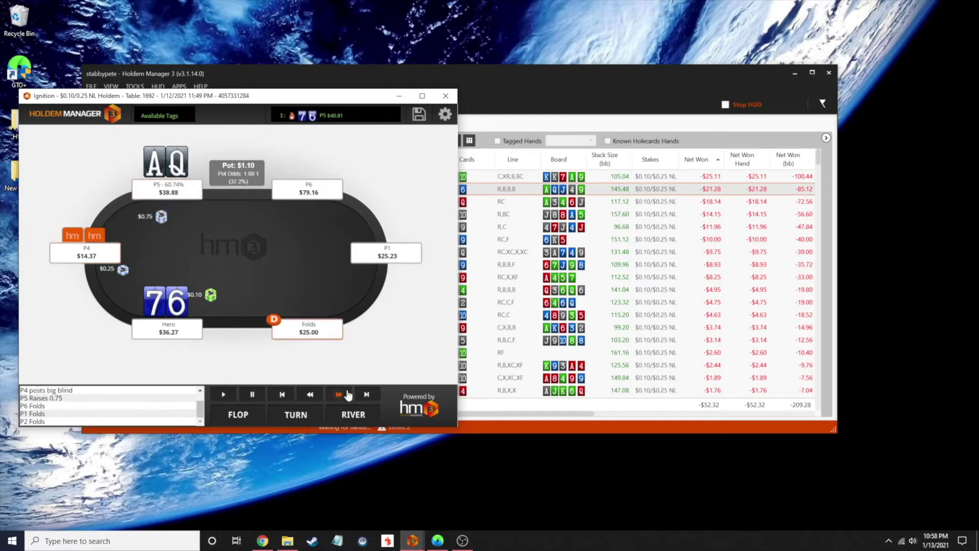
pyautogui.click(339, 394)
pyautogui.click(347, 395)
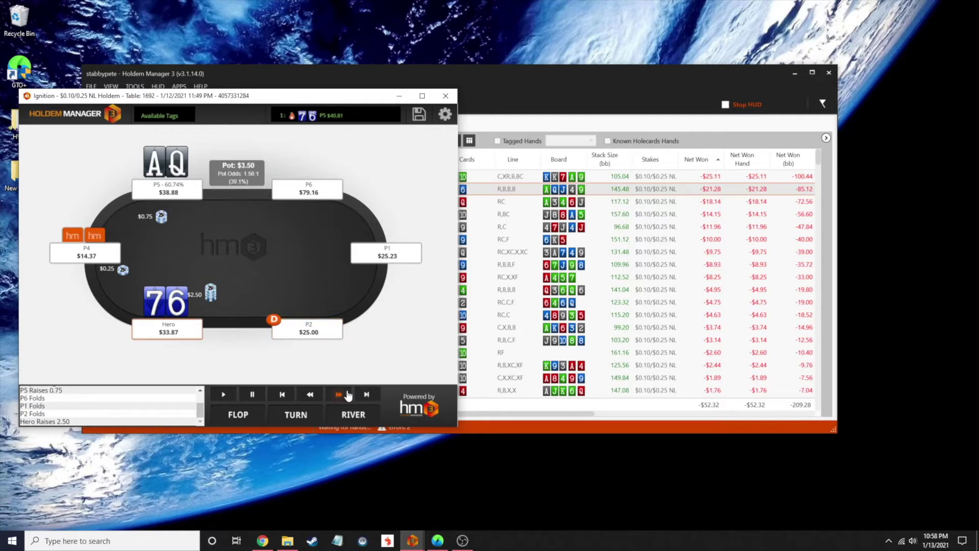
pyautogui.click(348, 396)
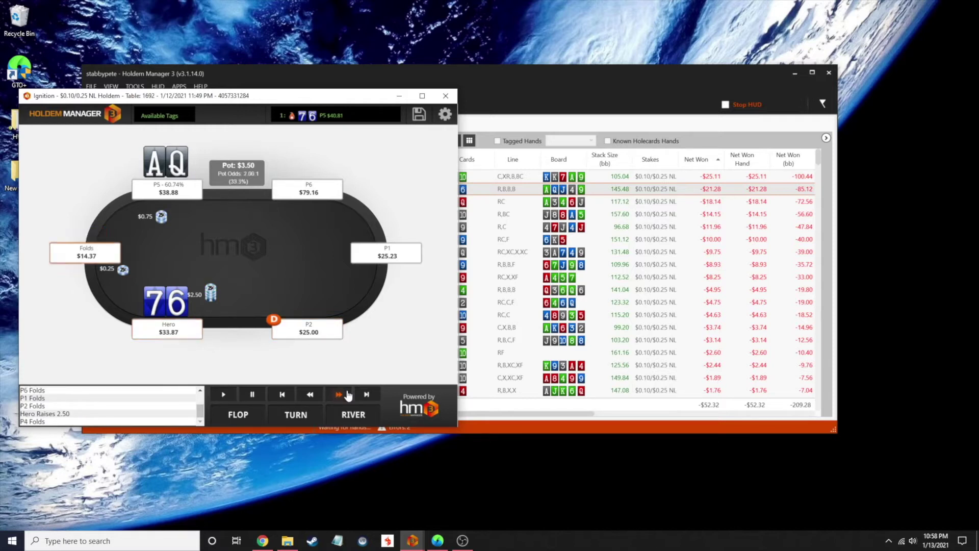
pyautogui.click(348, 396)
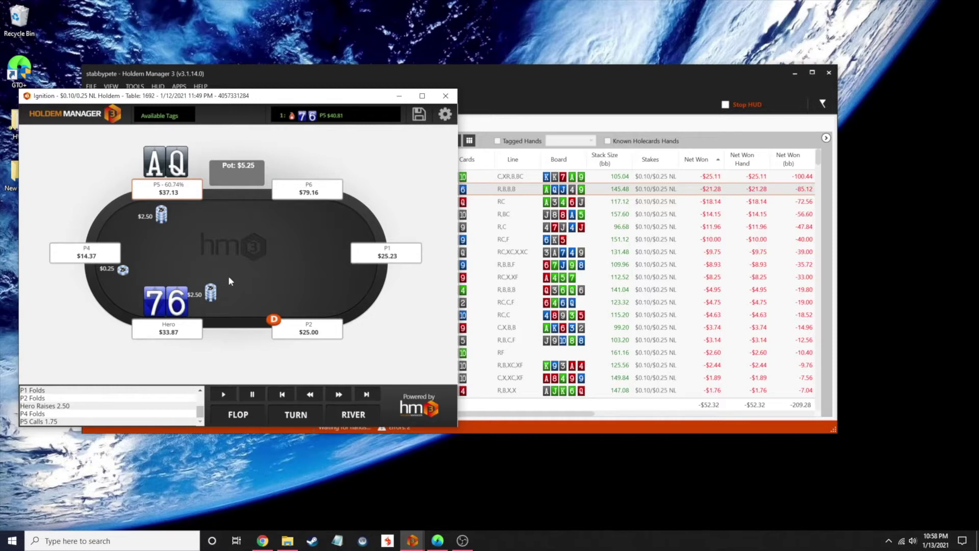
pyautogui.click(349, 397)
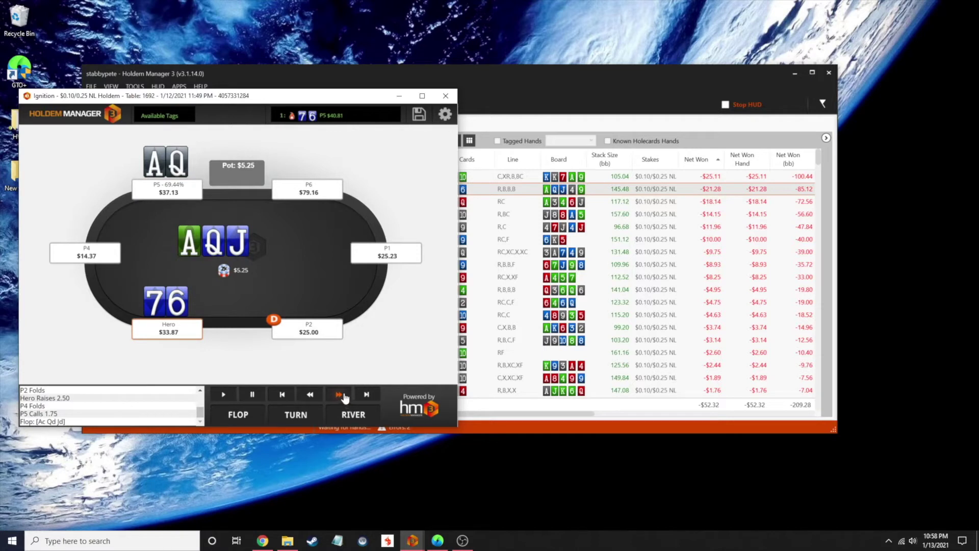
# Advance the replayed hand through the flop, turn and river betting up to P5's final call
pyautogui.click(340, 395)
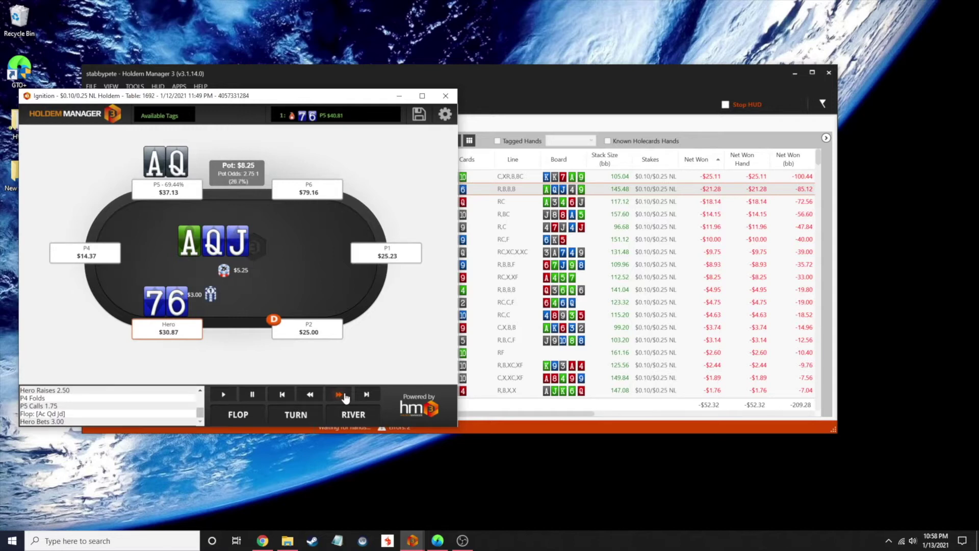
pyautogui.click(345, 396)
pyautogui.click(345, 396)
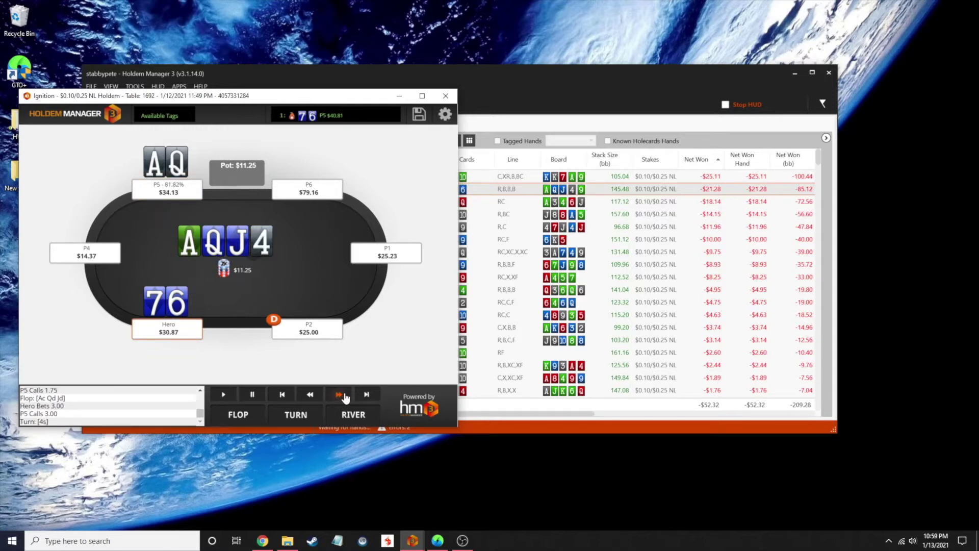
pyautogui.click(344, 396)
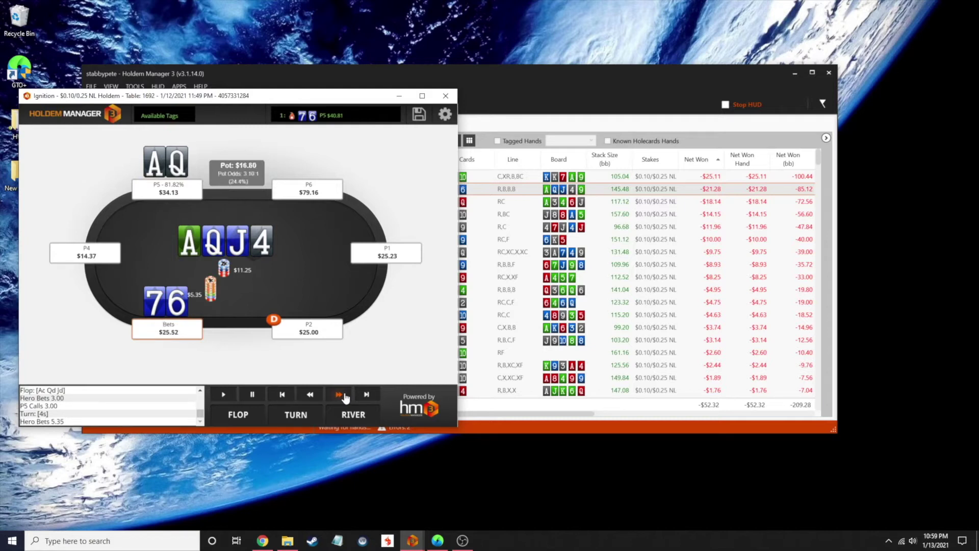
pyautogui.click(345, 396)
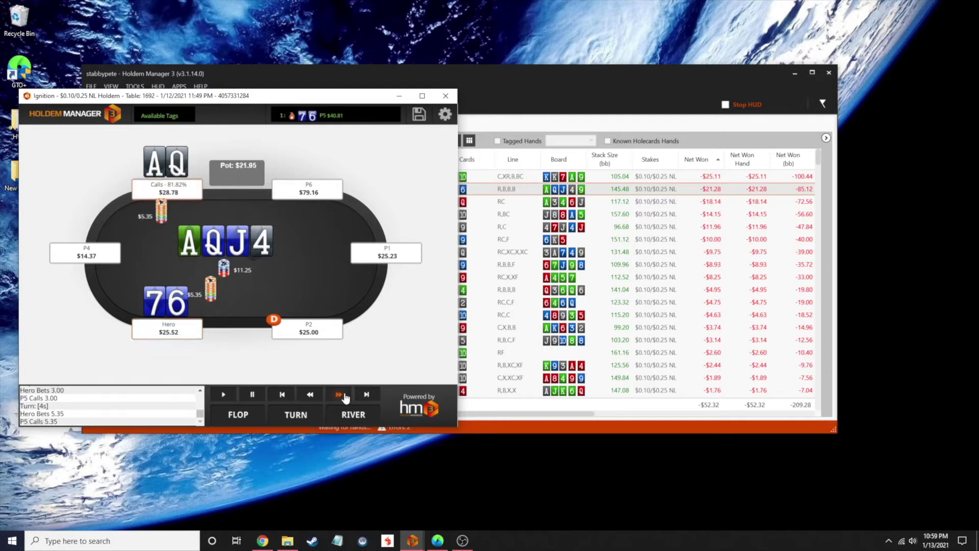
pyautogui.click(344, 397)
pyautogui.click(344, 396)
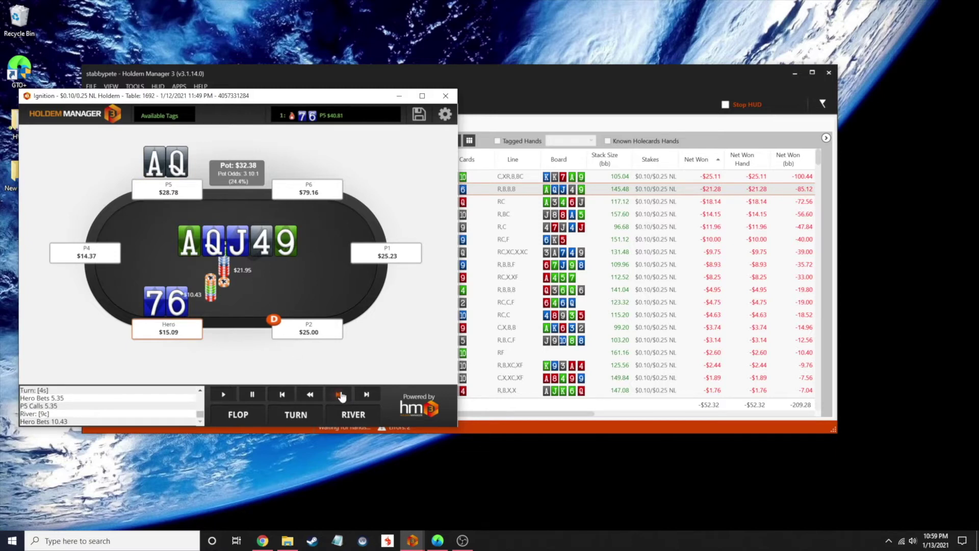
pyautogui.click(342, 396)
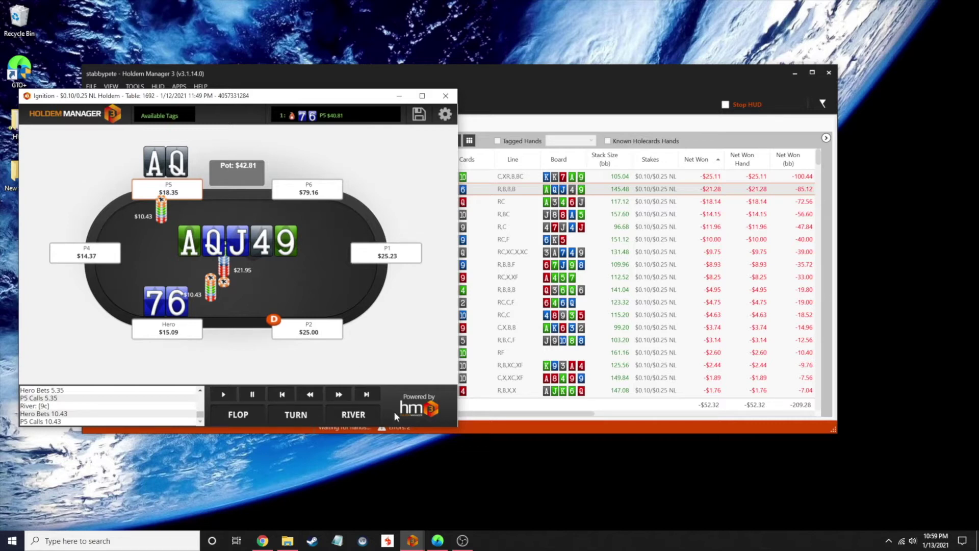
# Switch to GTO+ and load the 6max LJ RFI 3bet SB range as the out-of-position player's Range 1
pyautogui.click(437, 540)
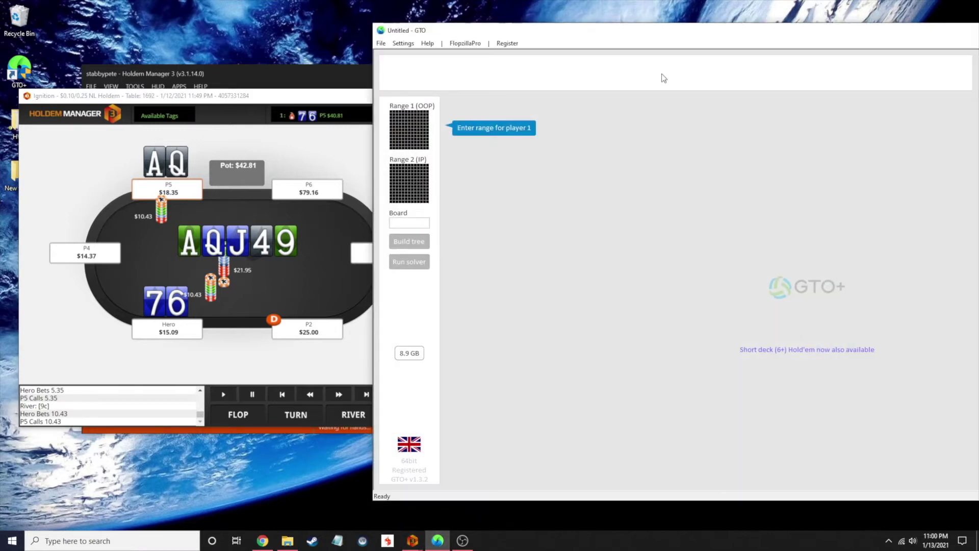
pyautogui.click(407, 141)
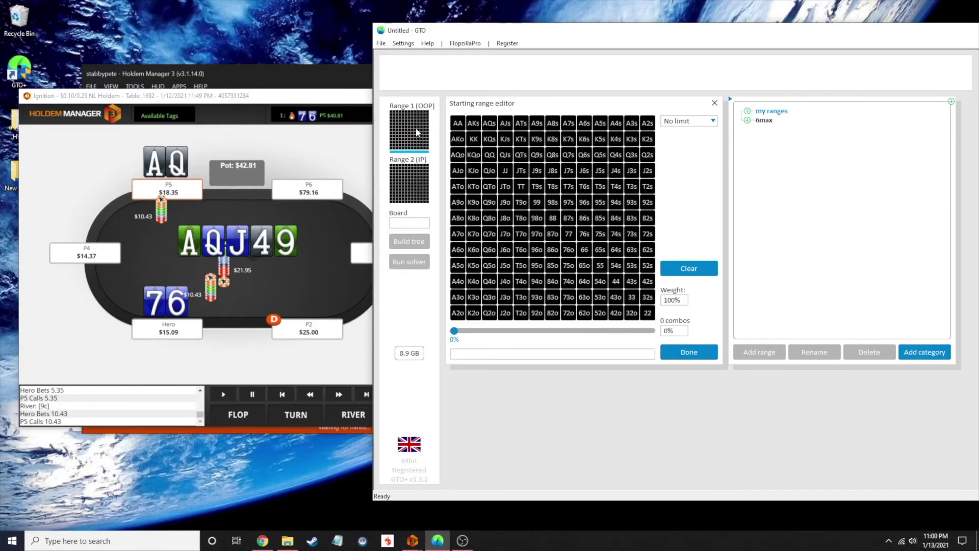
pyautogui.click(747, 120)
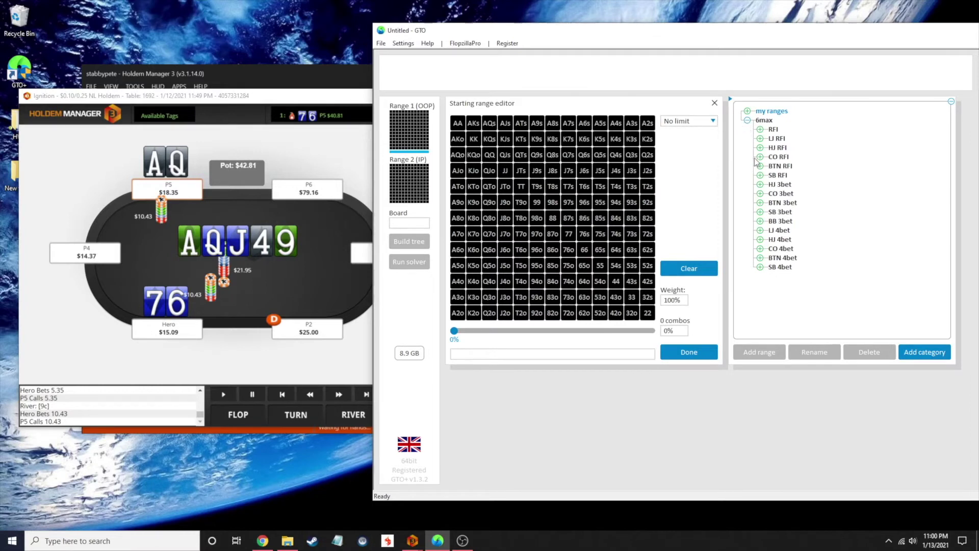
pyautogui.click(760, 138)
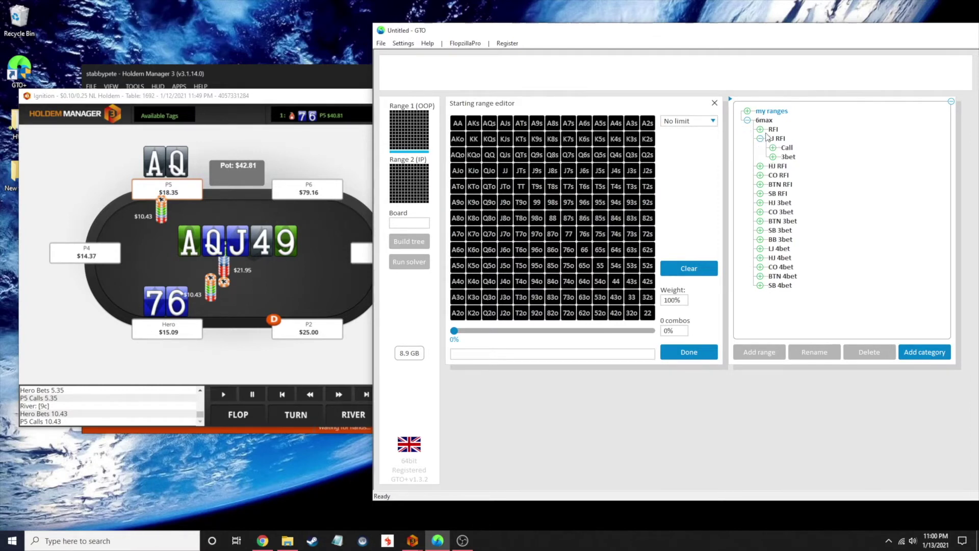
pyautogui.click(773, 157)
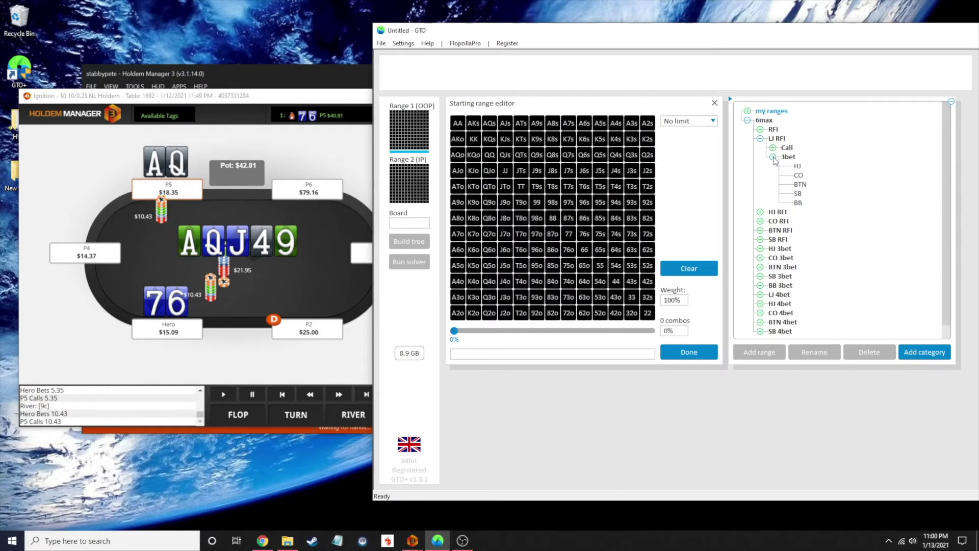
pyautogui.click(798, 195)
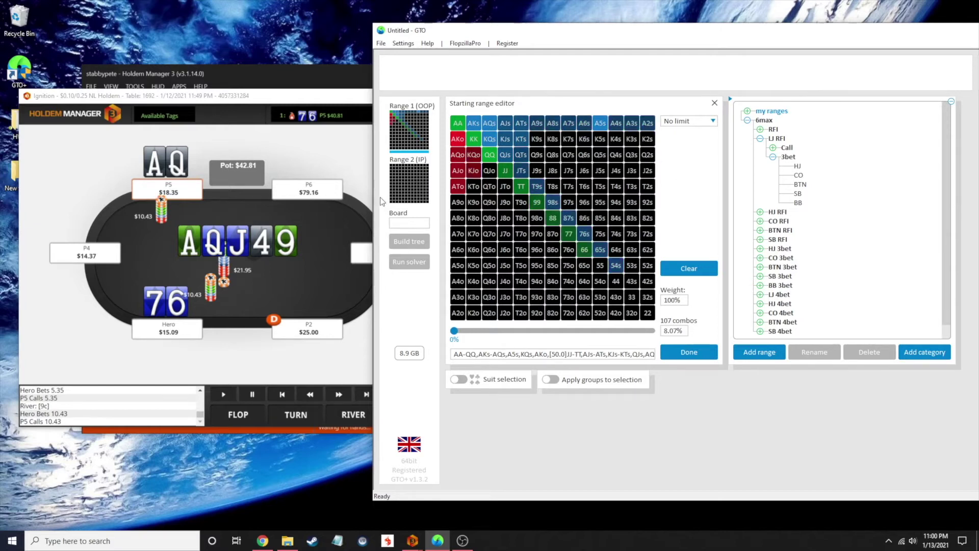
# Load the 6max SB 3bet Call LJ range as the in-position player's Range 2
pyautogui.click(409, 190)
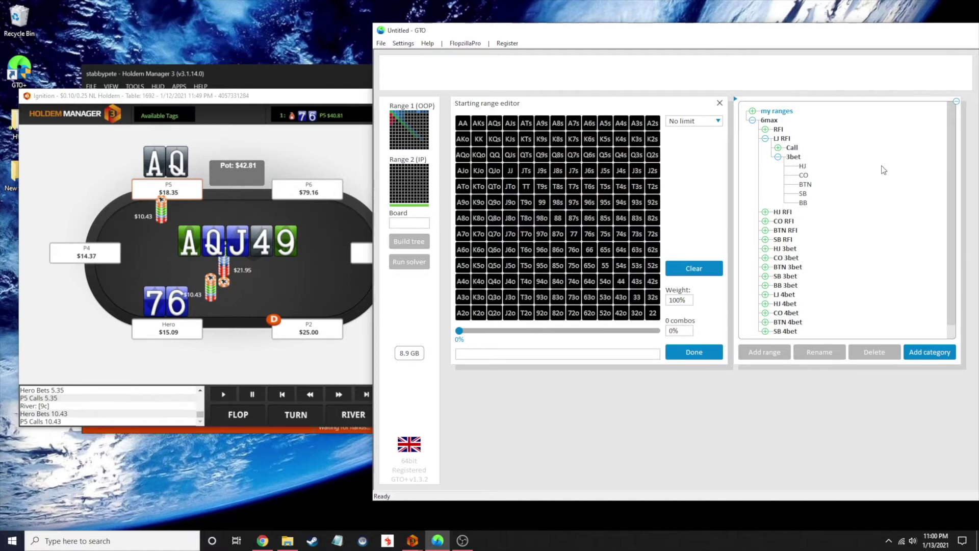
pyautogui.click(765, 277)
pyautogui.click(778, 286)
pyautogui.click(801, 295)
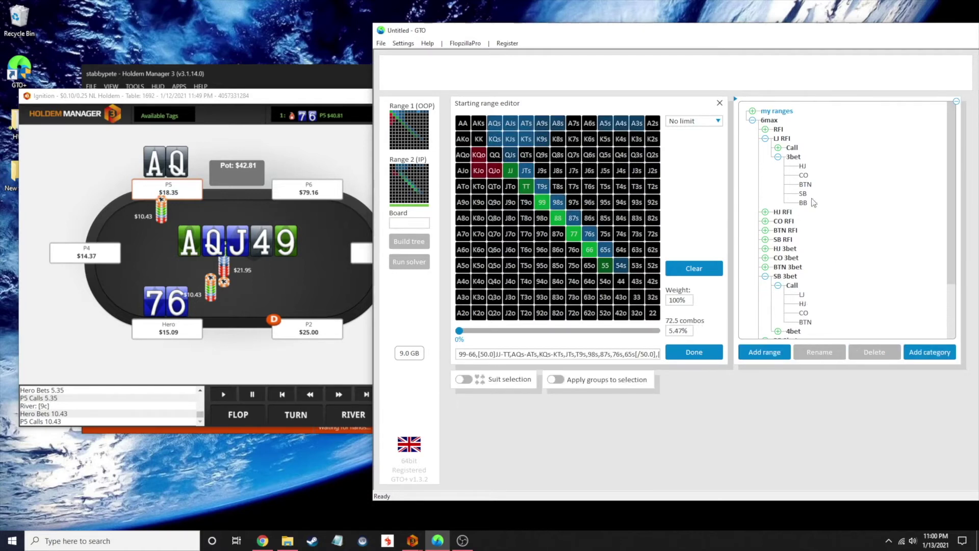
pyautogui.moveTo(500, 122)
# Set the board to the flop Ac Qd Jd
pyautogui.click(404, 226)
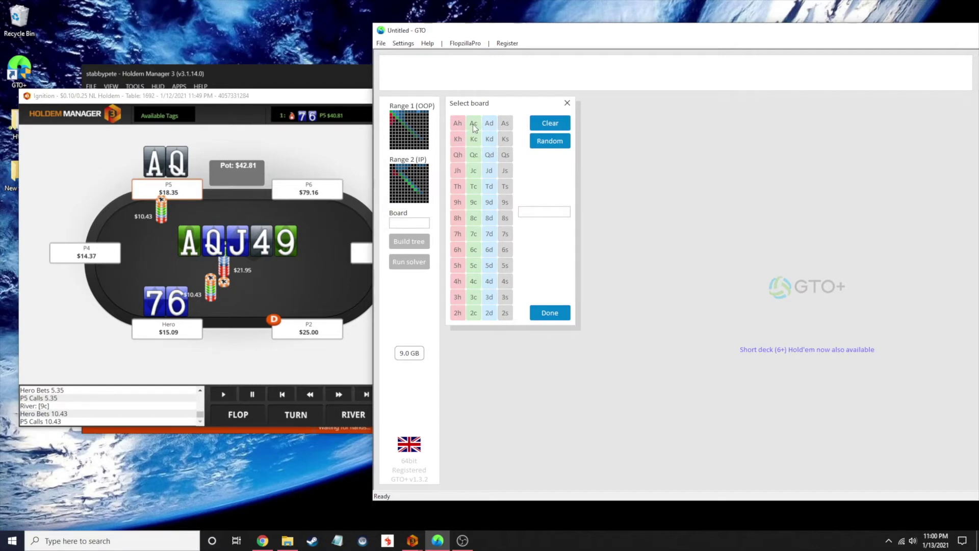
pyautogui.click(474, 127)
pyautogui.click(489, 162)
pyautogui.click(489, 170)
# Open the decision tree settings and rewind the replayed hand to the flop to check its pot and stacks
pyautogui.click(414, 247)
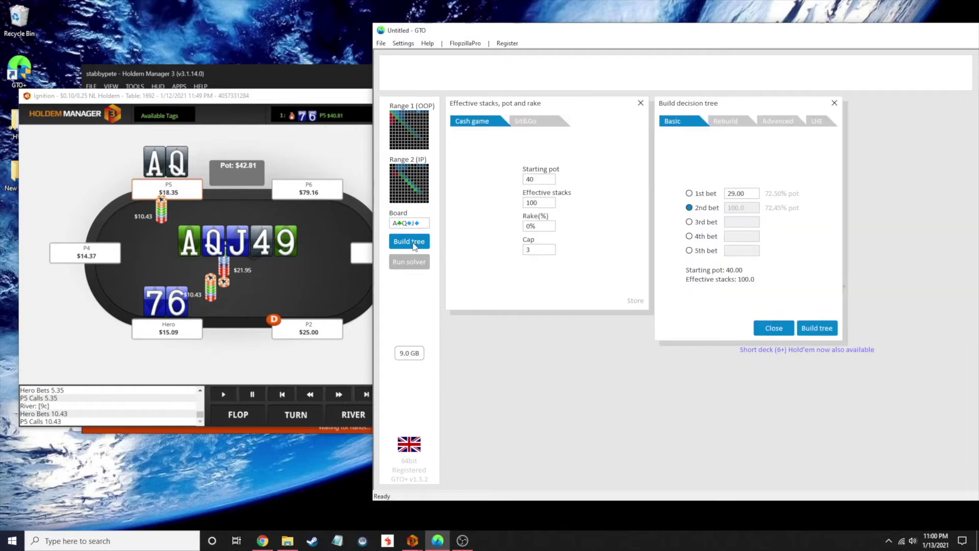
pyautogui.click(276, 356)
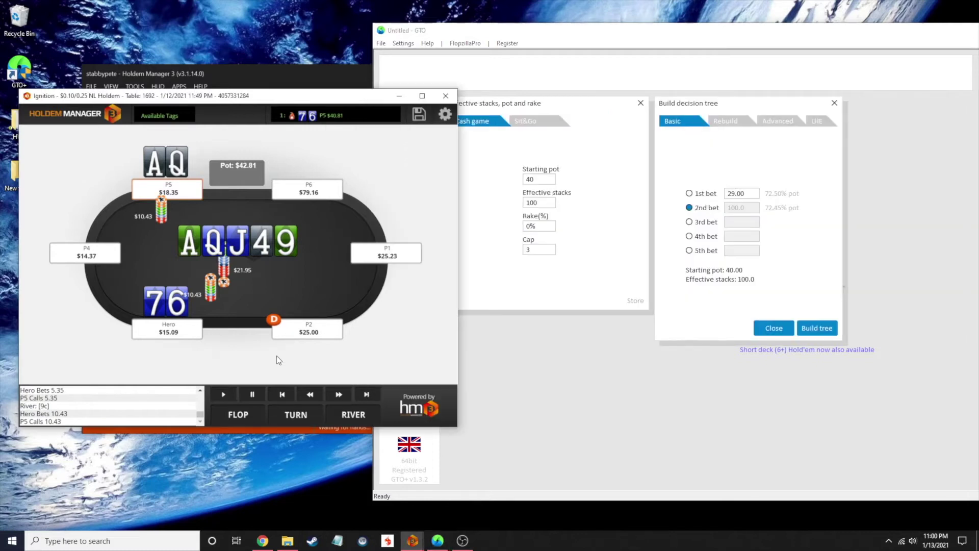
pyautogui.click(311, 396)
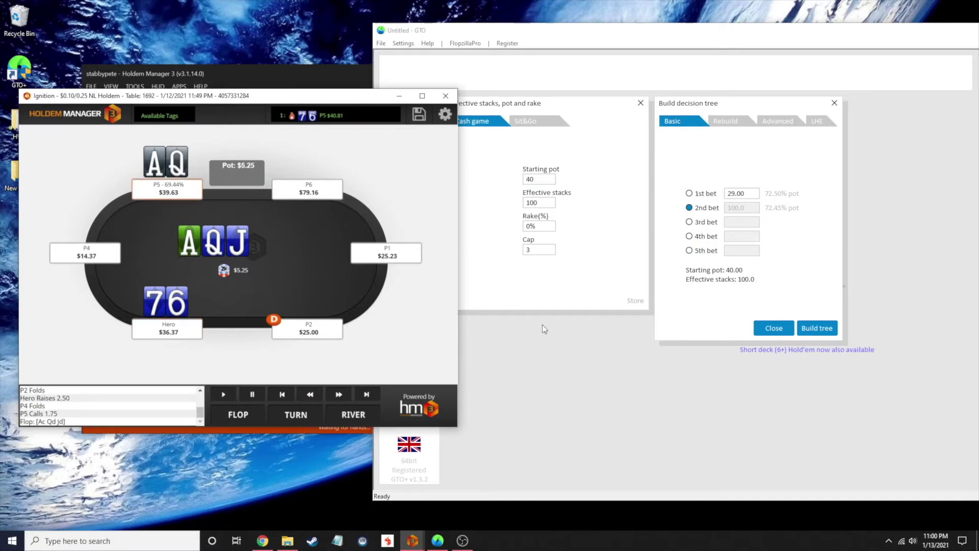
# Set the starting pot to 5.25, effective stacks to 36.37, rake to 5% and cap to 2
pyautogui.click(566, 302)
pyautogui.doubleClick(547, 178)
pyautogui.write('5.25')
pyautogui.doubleClick(546, 202)
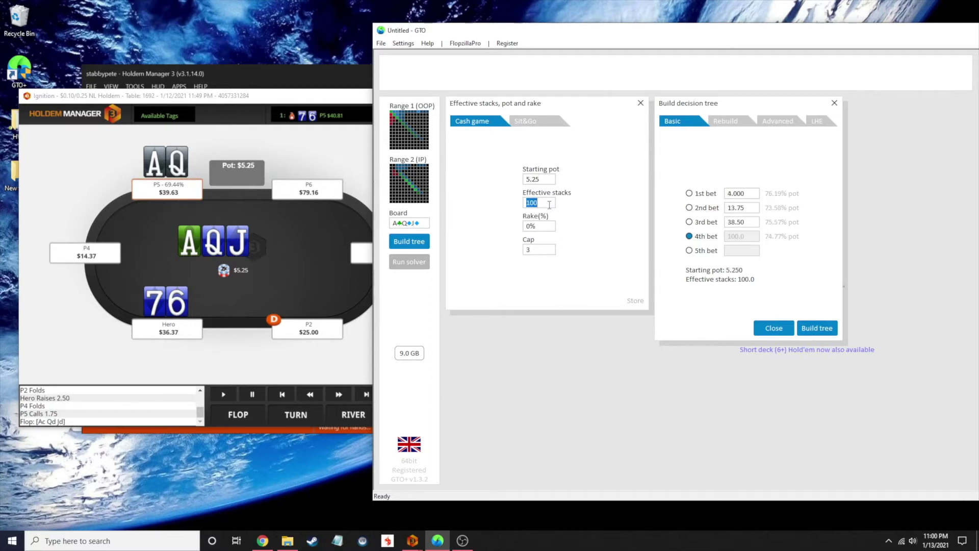
pyautogui.write('36.37')
pyautogui.doubleClick(542, 226)
pyautogui.write('5')
pyautogui.doubleClick(545, 251)
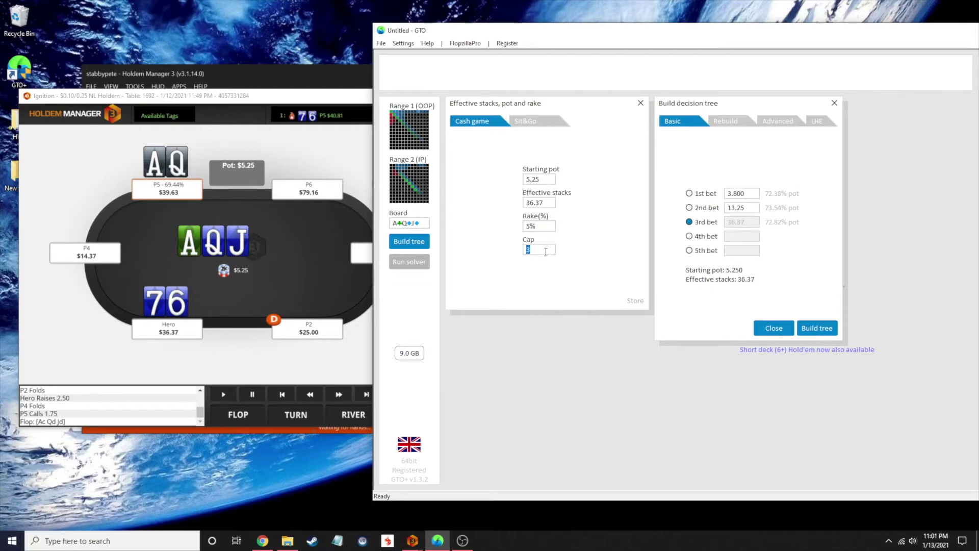
pyautogui.write('2')
# In the advanced tree settings, set both players' default bet to 66% pot and enable adding all-in when the push is below 120% pot
pyautogui.click(725, 125)
pyautogui.click(779, 120)
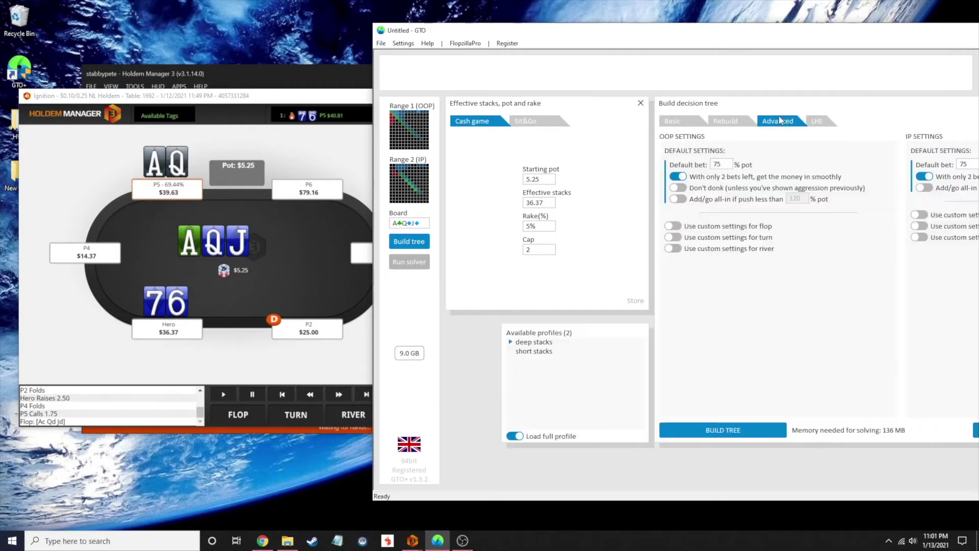
pyautogui.moveTo(747, 35); pyautogui.dragTo(540, 37)
pyautogui.doubleClick(509, 166)
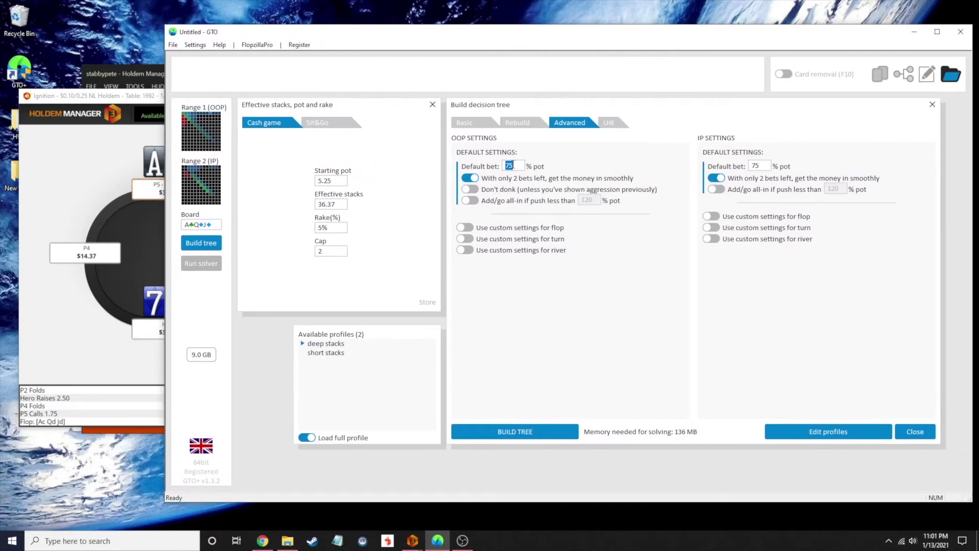
pyautogui.write('66')
pyautogui.doubleClick(756, 166)
pyautogui.write('66')
pyautogui.click(468, 201)
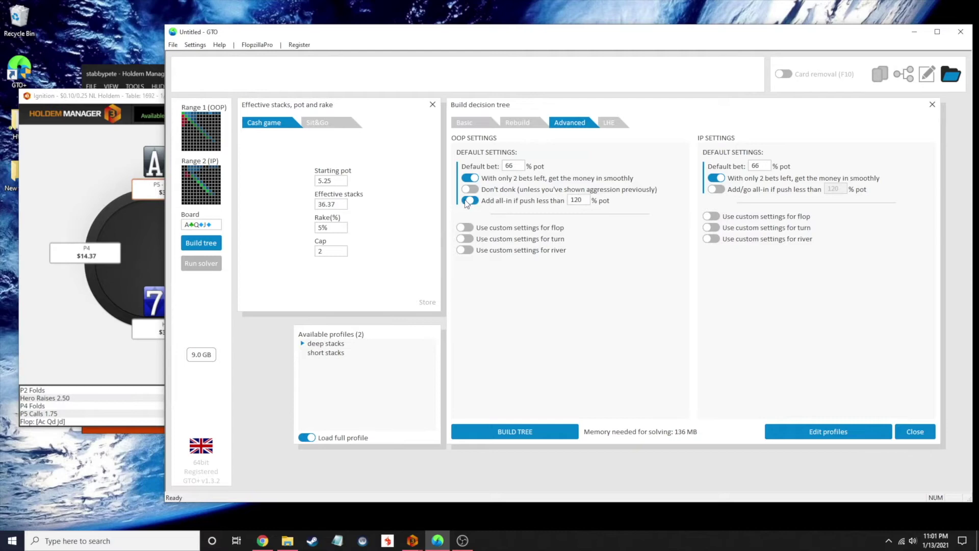
pyautogui.click(716, 190)
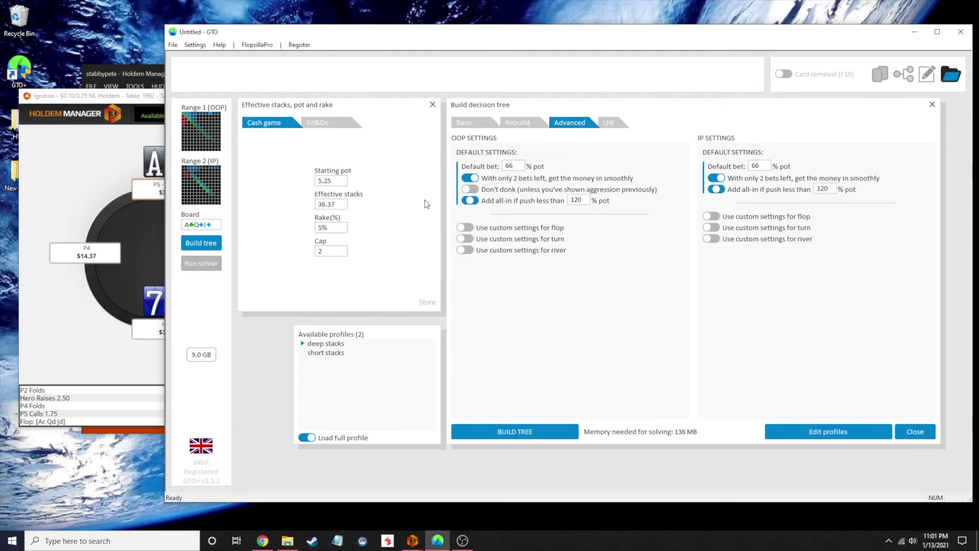
# Enable custom OOP settings for flop, turn and river, each with 1st bet sizes of 33,66,120% pot
pyautogui.click(468, 228)
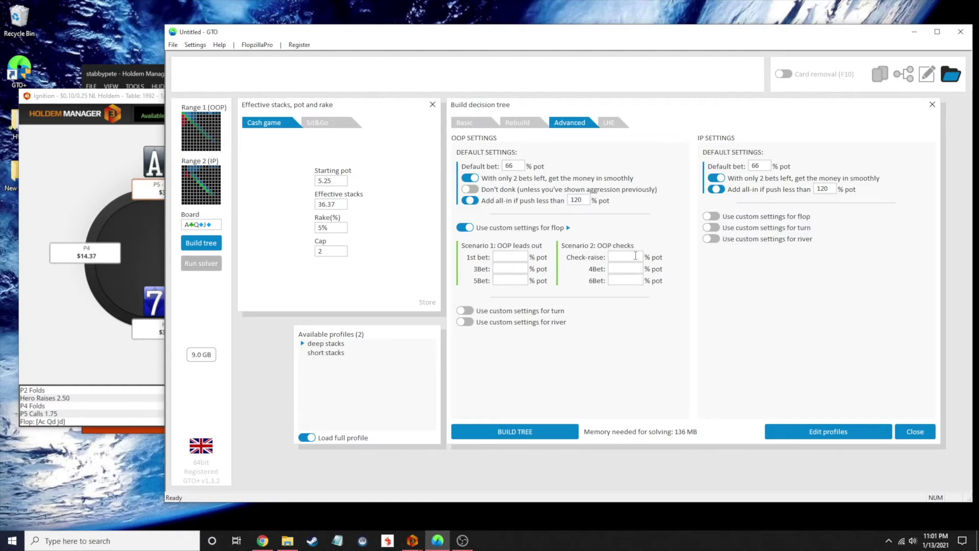
pyautogui.click(516, 256)
pyautogui.write('33,66,120')
pyautogui.moveTo(527, 257); pyautogui.dragTo(488, 258)
pyautogui.hotkey('ctrl', 'c')
pyautogui.click(463, 311)
pyautogui.click(506, 338)
pyautogui.hotkey('ctrl', 'v')
pyautogui.click(465, 393)
pyautogui.scroll(-3, 512, 412)
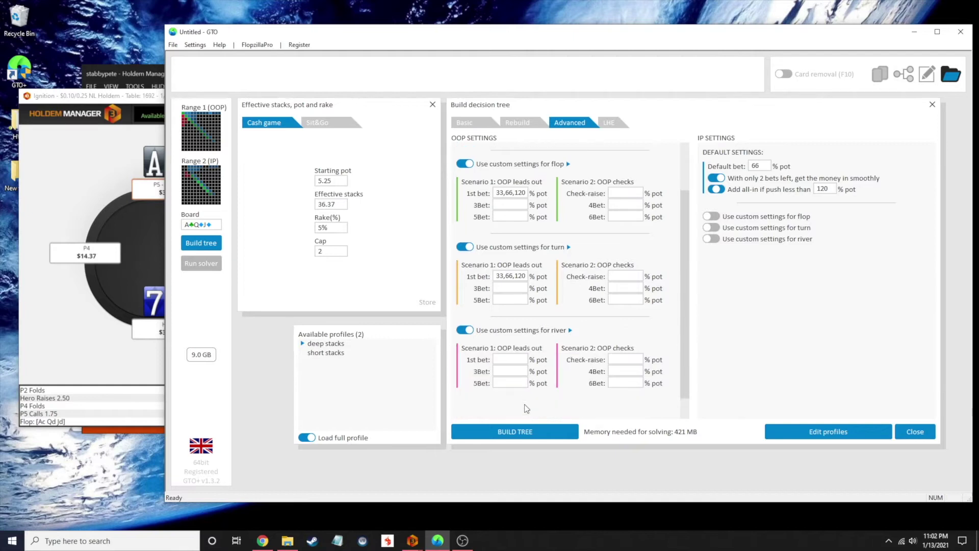
pyautogui.click(522, 360)
pyautogui.hotkey('ctrl', 'v')
# Enable custom IP settings for flop, turn and river, with bet sizes of 33,66,120% pot when OOP has checked
pyautogui.click(711, 216)
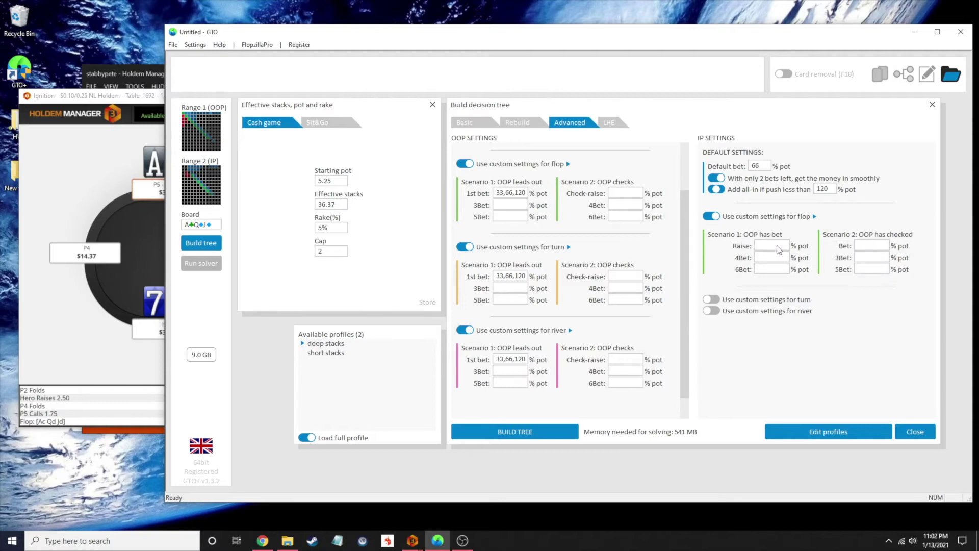
pyautogui.click(885, 247)
pyautogui.hotkey('ctrl', 'v')
pyautogui.click(712, 300)
pyautogui.click(879, 329)
pyautogui.hotkey('ctrl', 'v')
pyautogui.click(711, 383)
pyautogui.click(875, 412)
pyautogui.hotkey('ctrl', 'v')
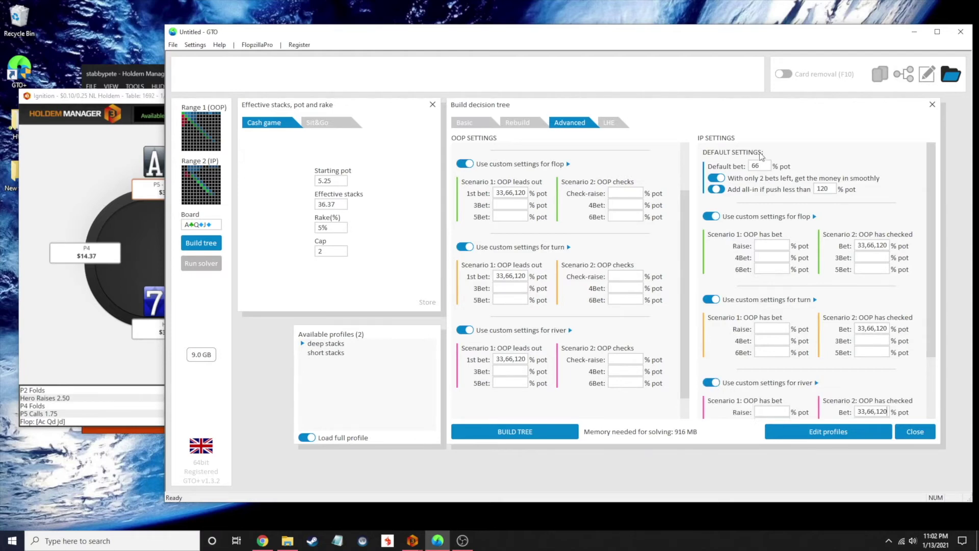
pyautogui.scroll(-1, 778, 303)
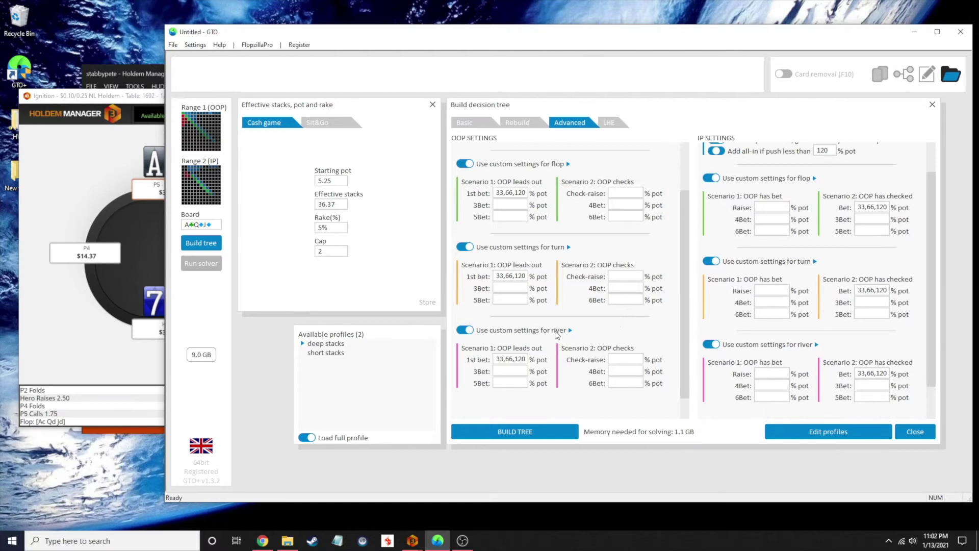
# Build the decision tree and run the solver with a target dEV of 0.1% on 8 threads
pyautogui.click(534, 434)
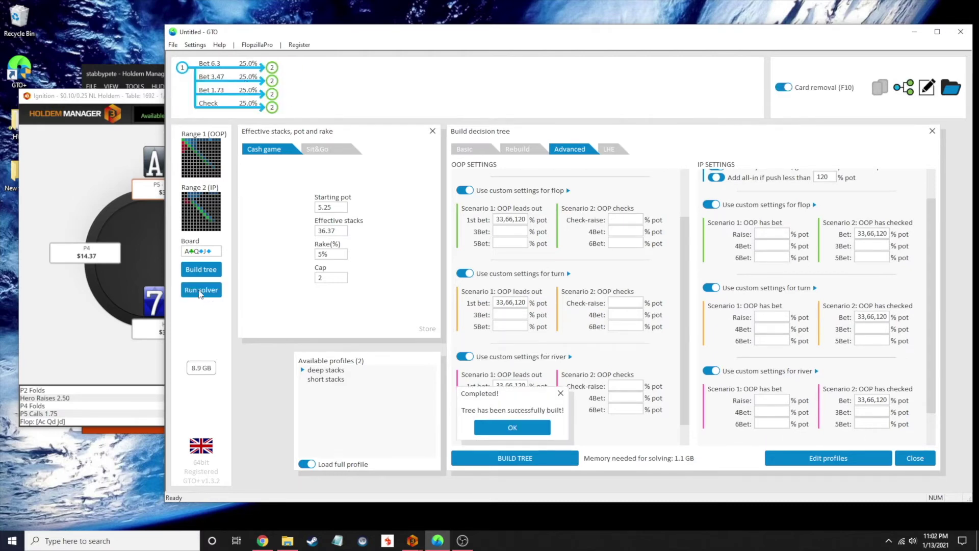
pyautogui.click(510, 431)
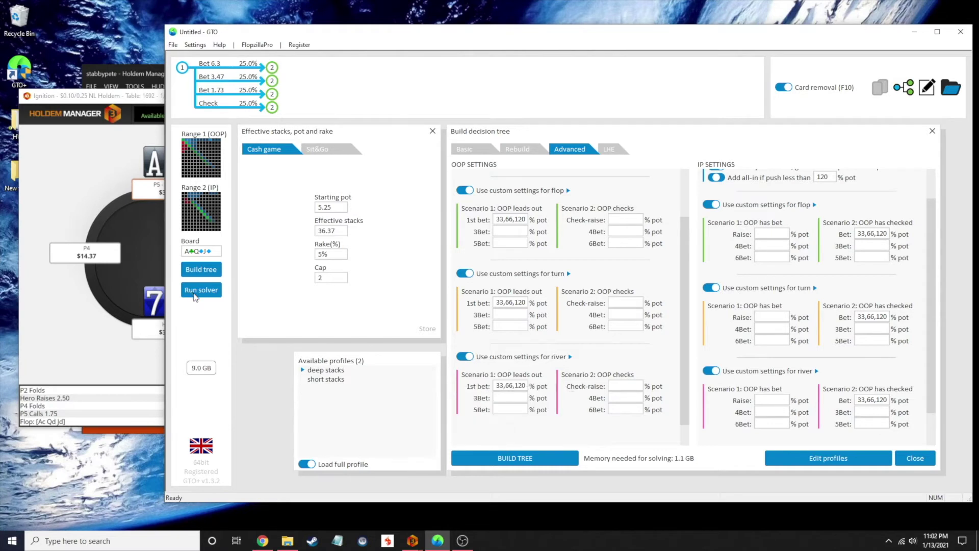
pyautogui.click(196, 291)
pyautogui.click(349, 302)
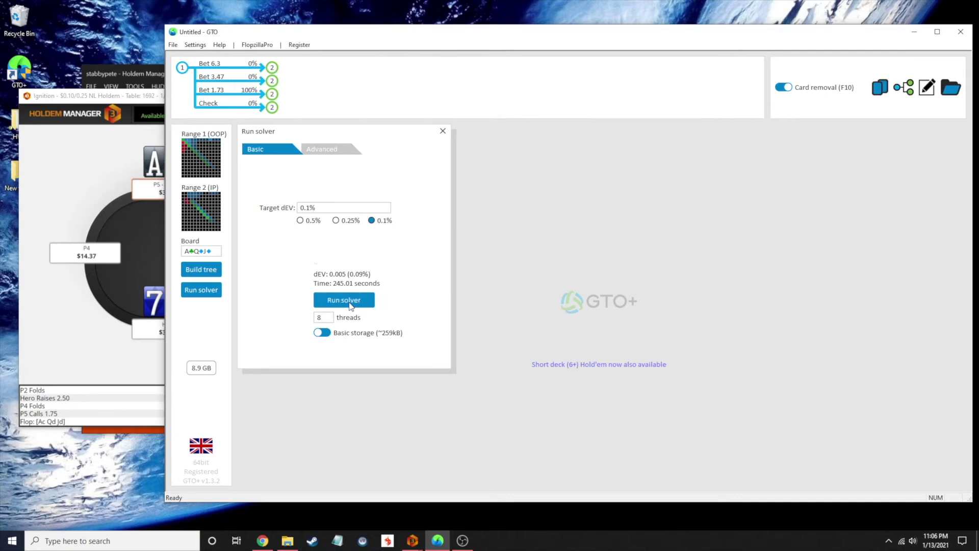
# Open the OOP player's flop decision and examine the betting strategy by hand, including 76s
pyautogui.click(182, 71)
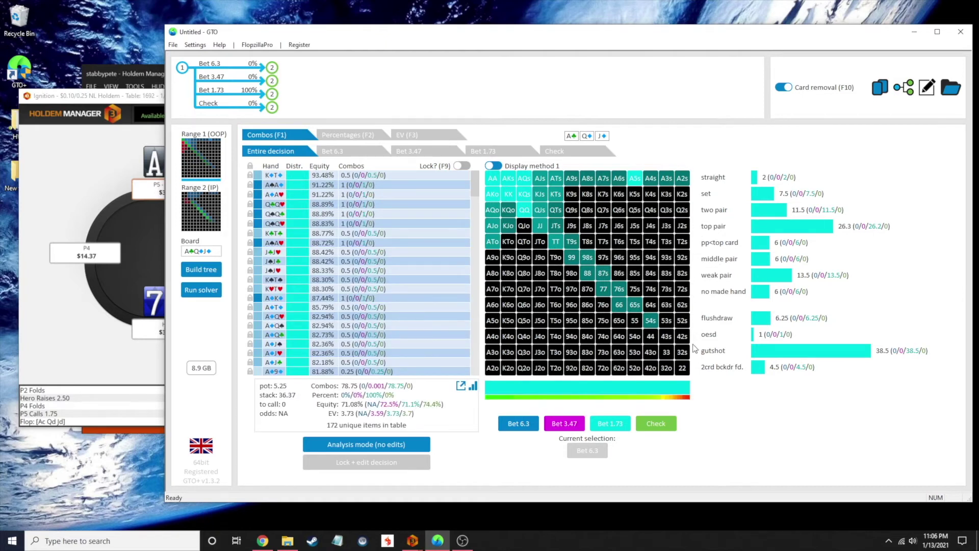
pyautogui.moveTo(703, 230)
pyautogui.click(651, 404)
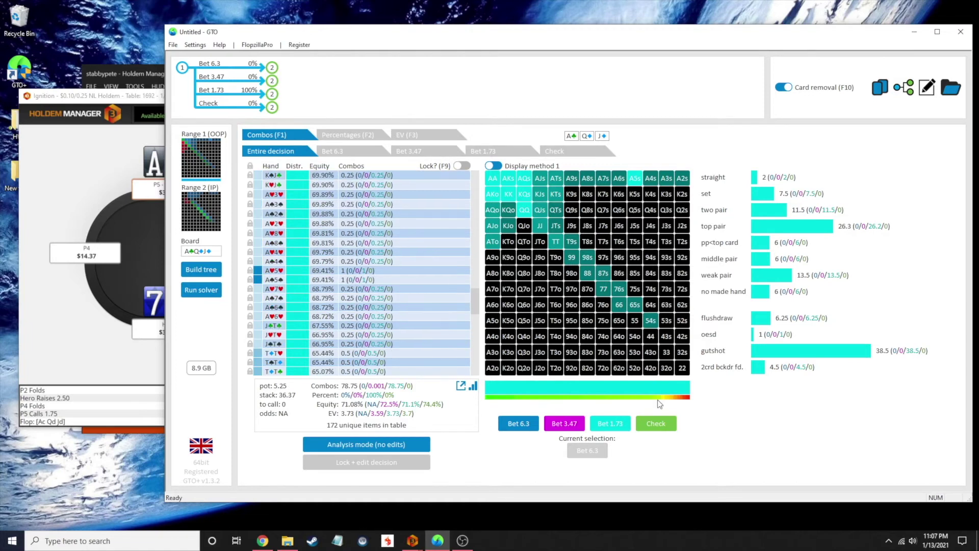
pyautogui.click(651, 325)
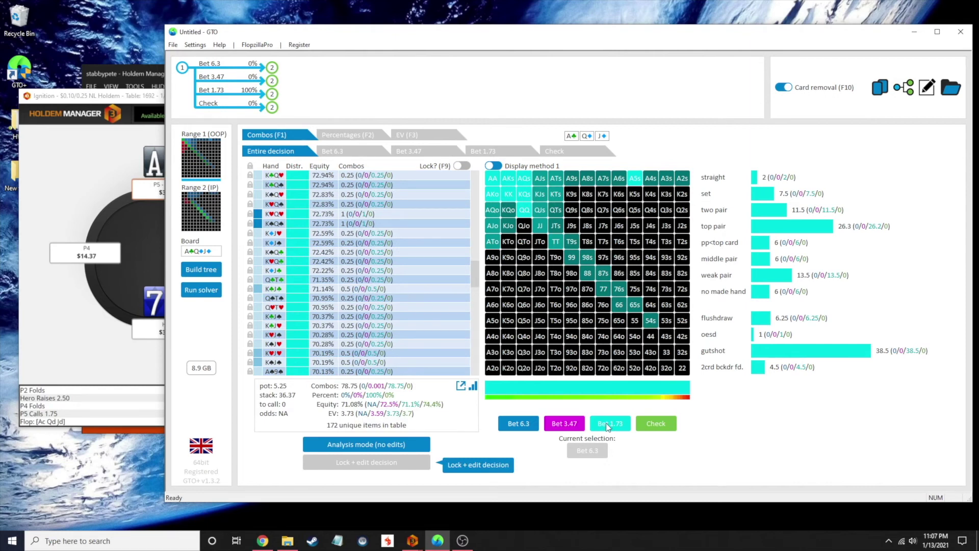
pyautogui.moveTo(508, 196)
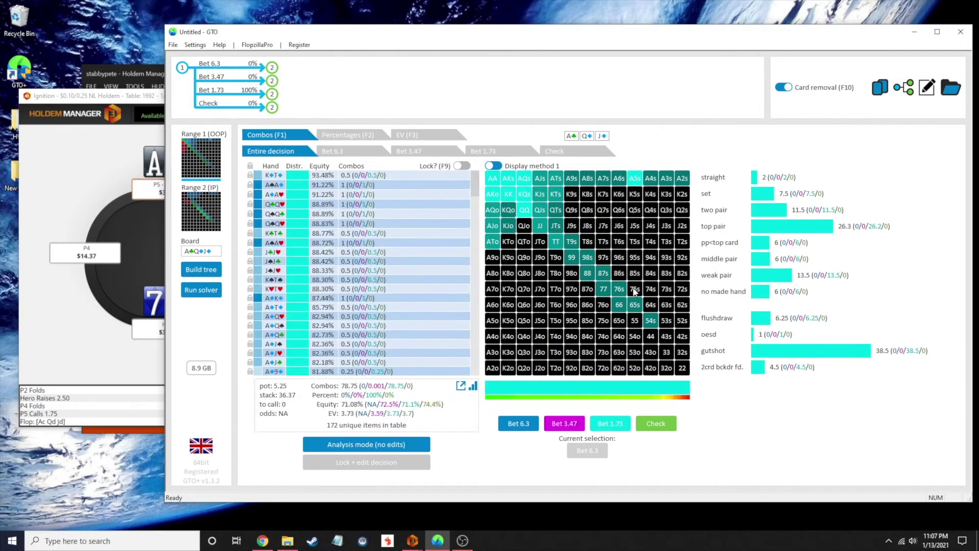
pyautogui.moveTo(620, 291)
# Open the IP player's response to the 1.73 flop bet and examine which hands raise, call or fold
pyautogui.click(272, 95)
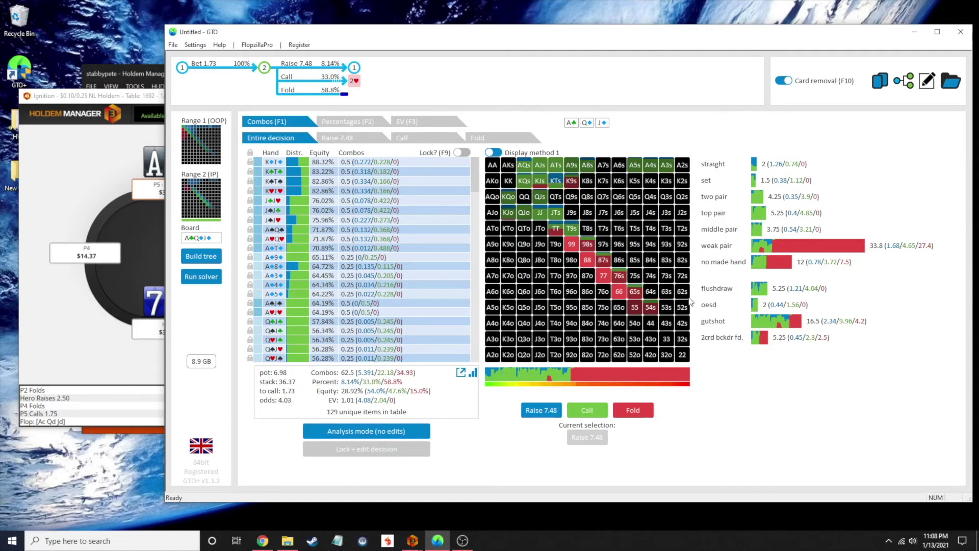
pyautogui.moveTo(313, 65)
pyautogui.moveTo(524, 169)
# Advance the hand replay to the turn and select the 4s turn card after the IP player's flop call
pyautogui.click(355, 82)
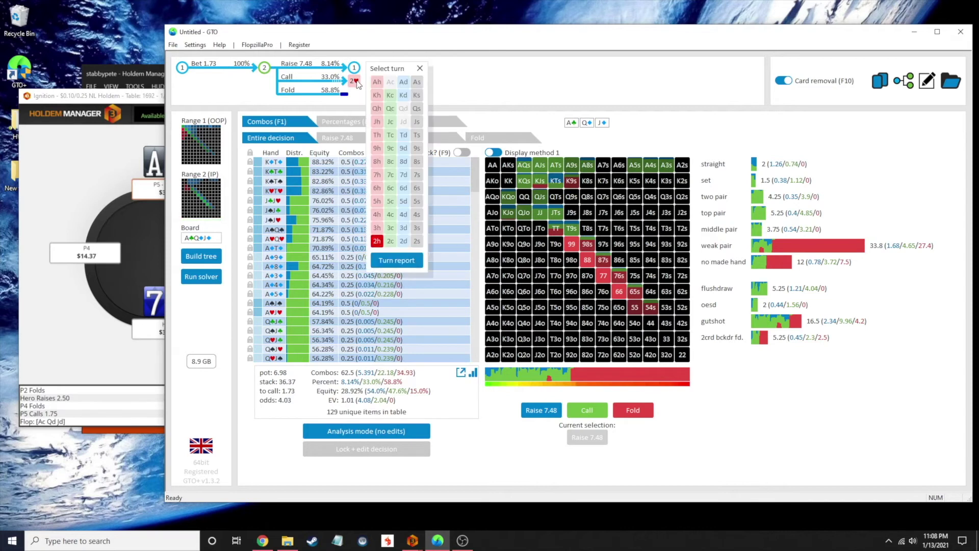
pyautogui.click(117, 197)
pyautogui.click(337, 395)
pyautogui.click(337, 395)
pyautogui.click(337, 396)
pyautogui.click(444, 60)
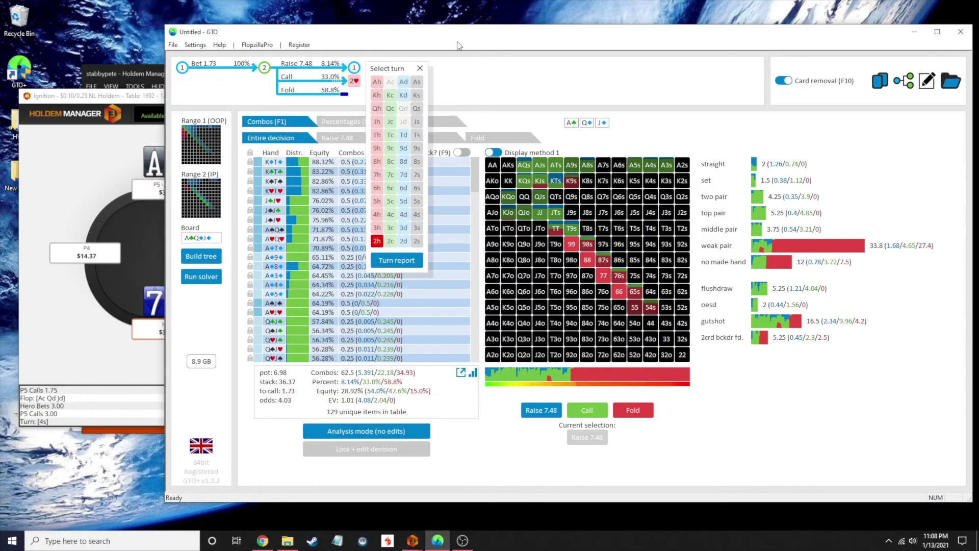
pyautogui.click(418, 213)
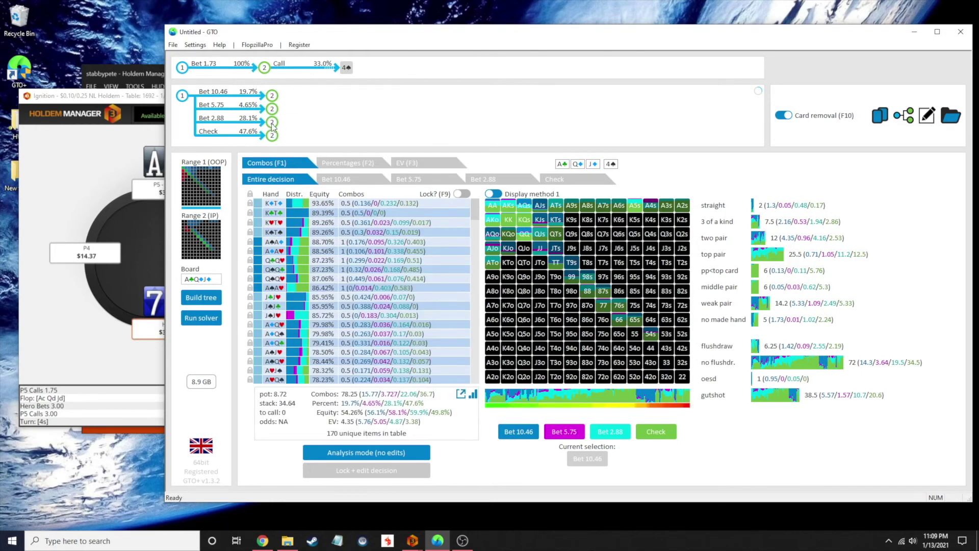
# Open the IP player's response to the 2.88 turn bet and inspect the AQs, AJs and ATs combos
pyautogui.click(272, 123)
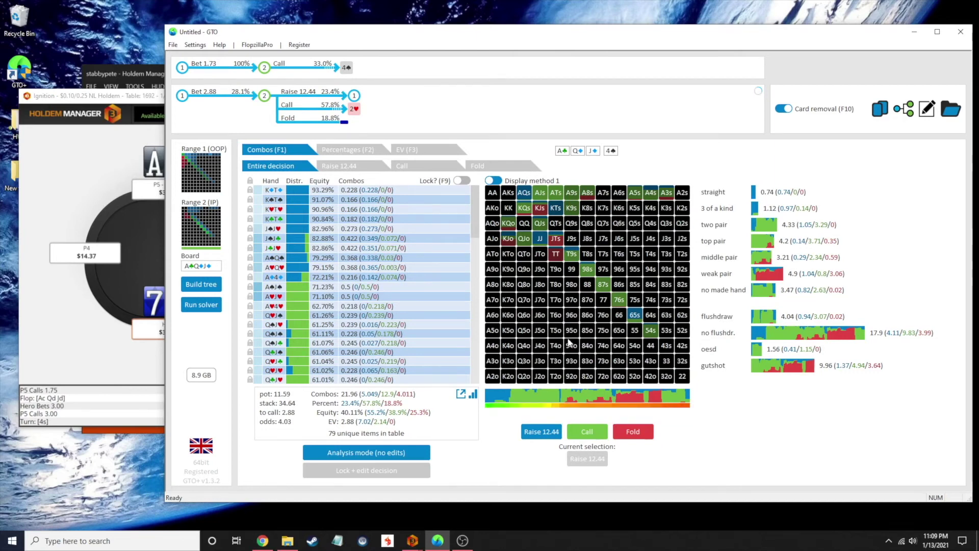
pyautogui.click(526, 196)
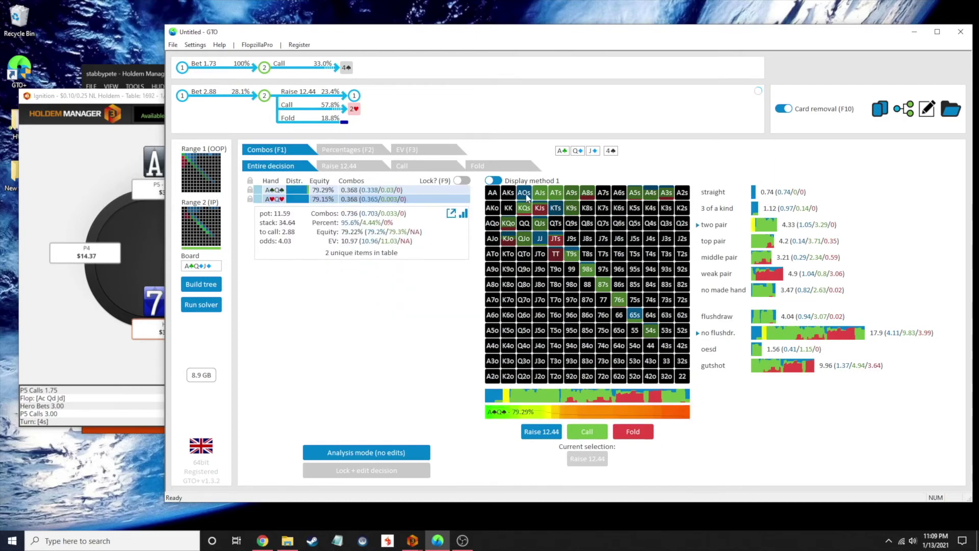
pyautogui.click(537, 199)
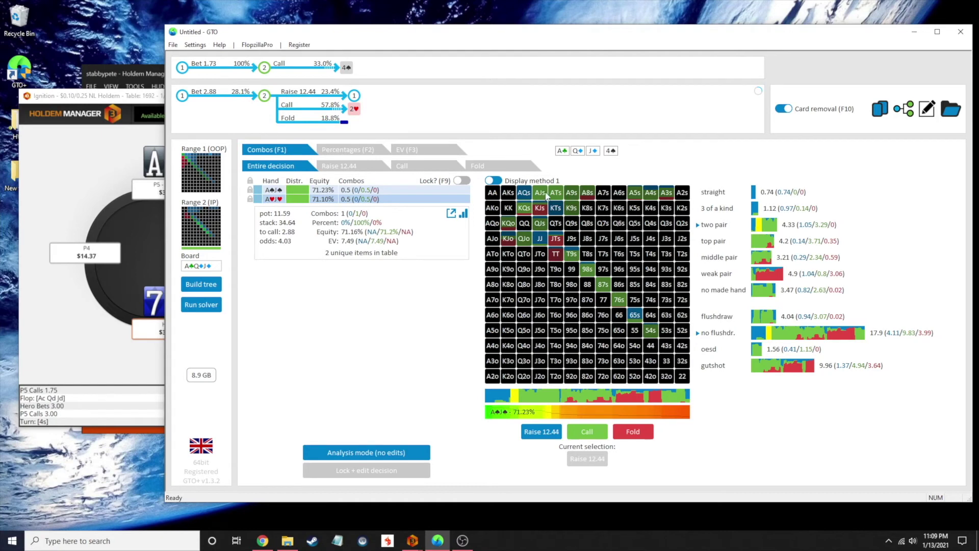
pyautogui.click(550, 196)
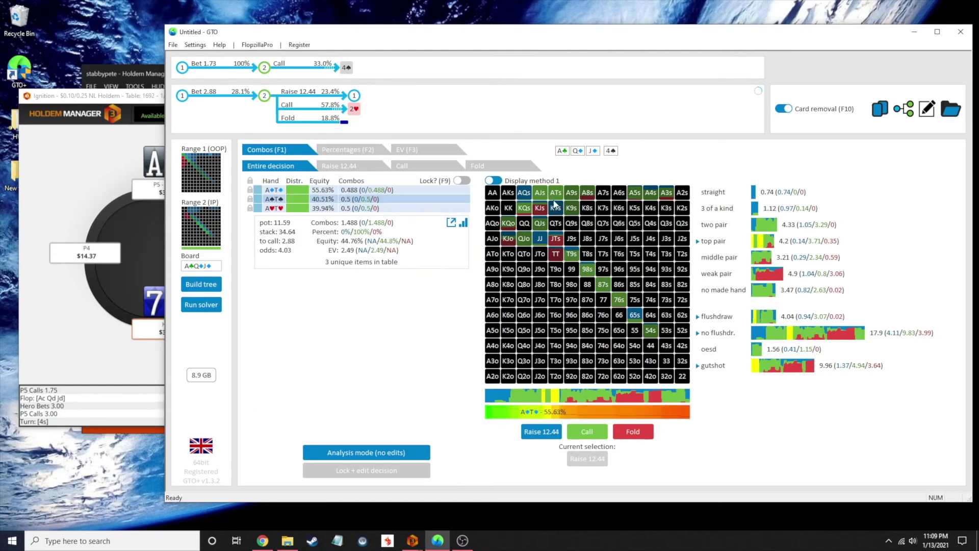
pyautogui.click(526, 196)
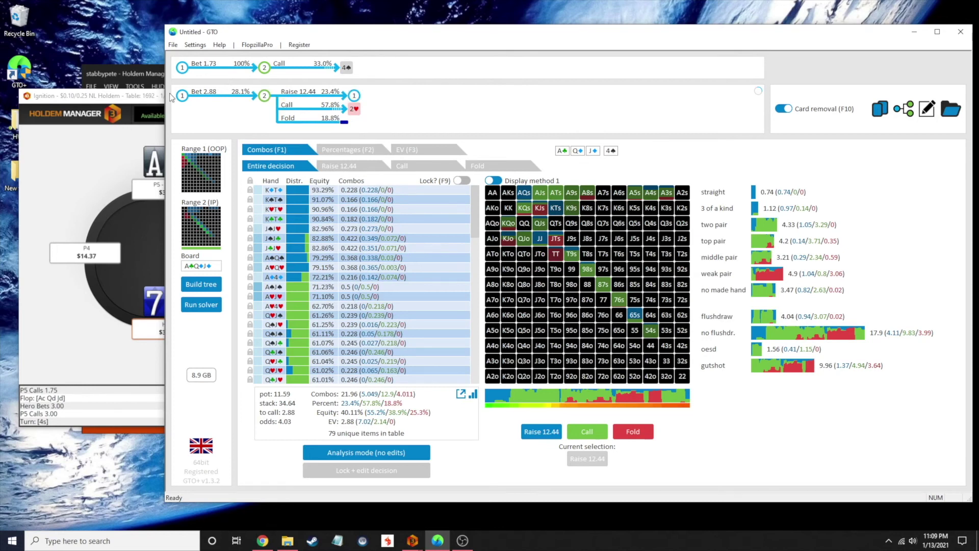
# Compare the IP player's turn responses to the 10.46 and 5.75 bets
pyautogui.click(184, 100)
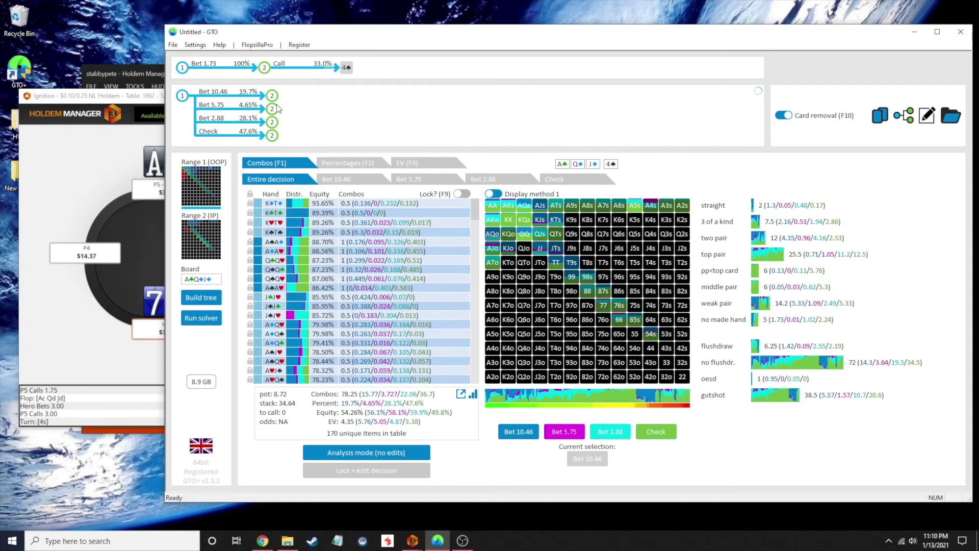
pyautogui.click(273, 98)
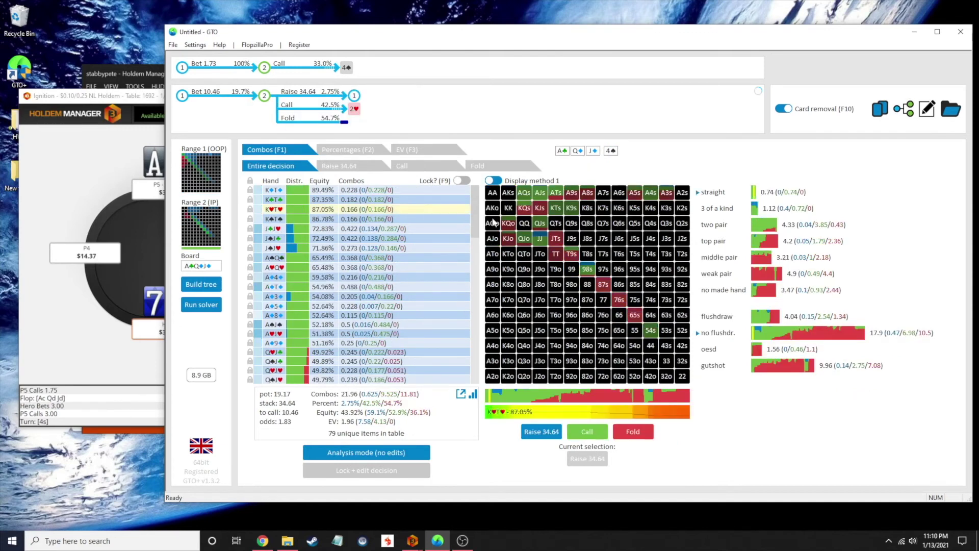
pyautogui.click(184, 96)
pyautogui.click(274, 117)
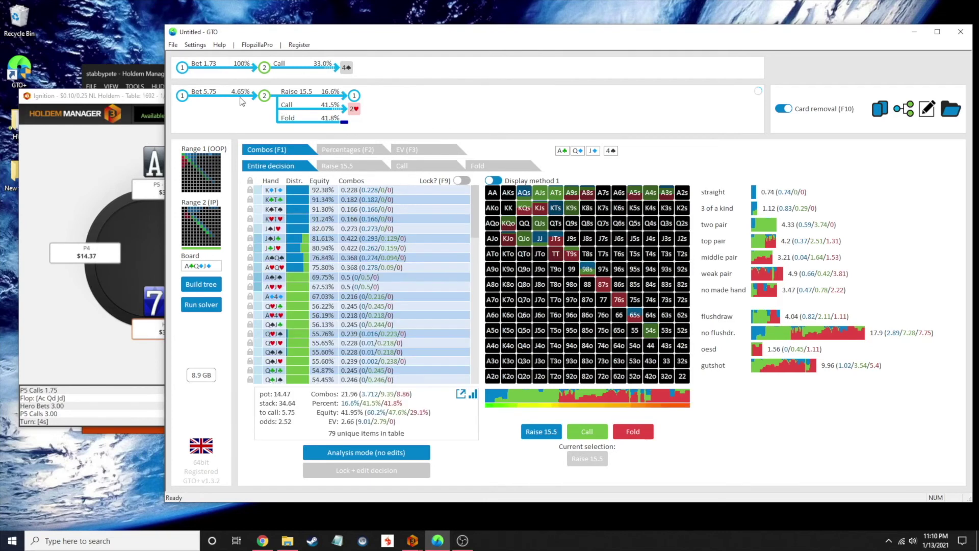
# Return to the 2.88 turn bet and examine the OOP player's decision facing the raise to 12.44
pyautogui.click(189, 103)
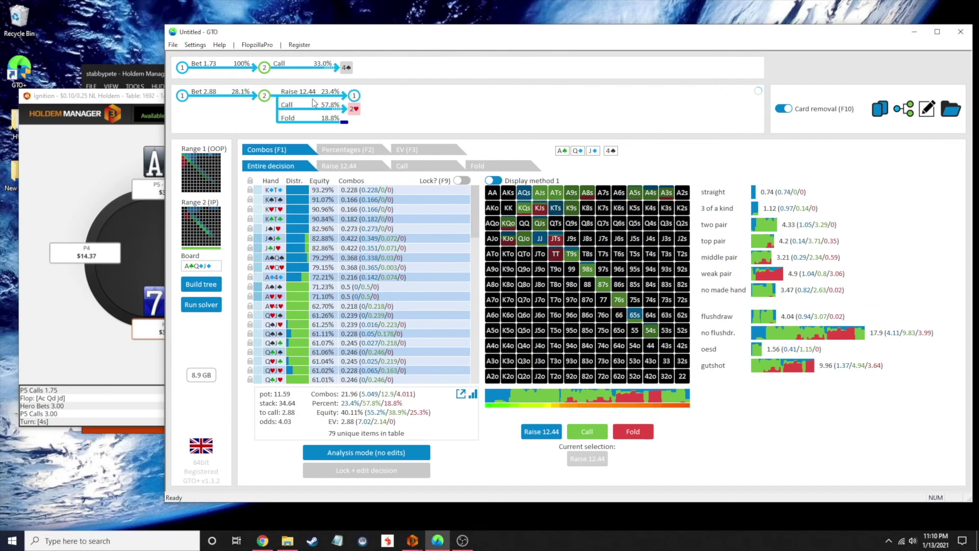
pyautogui.click(354, 96)
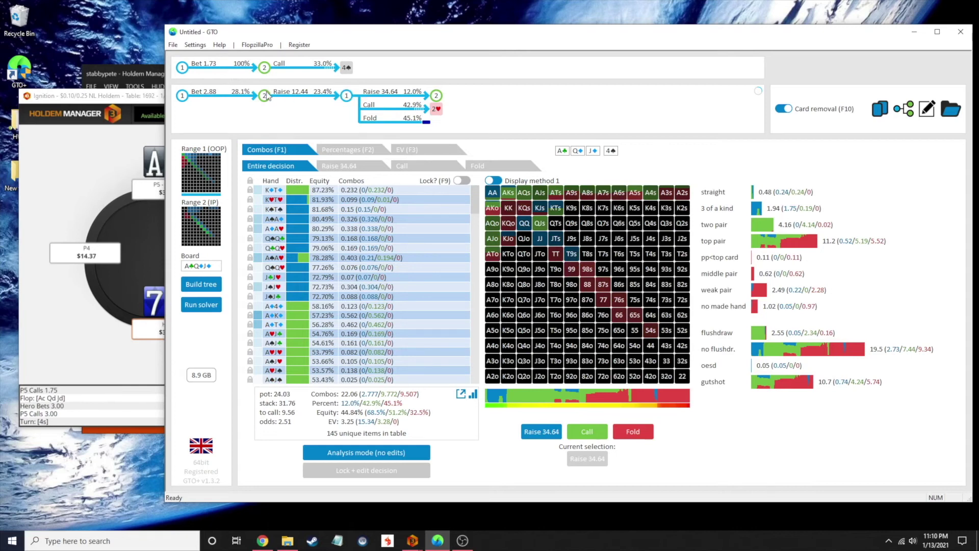
pyautogui.click(348, 97)
# Advance the hand replay to the river and select the 9c river card after the call of the 2.88 turn bet
pyautogui.click(348, 109)
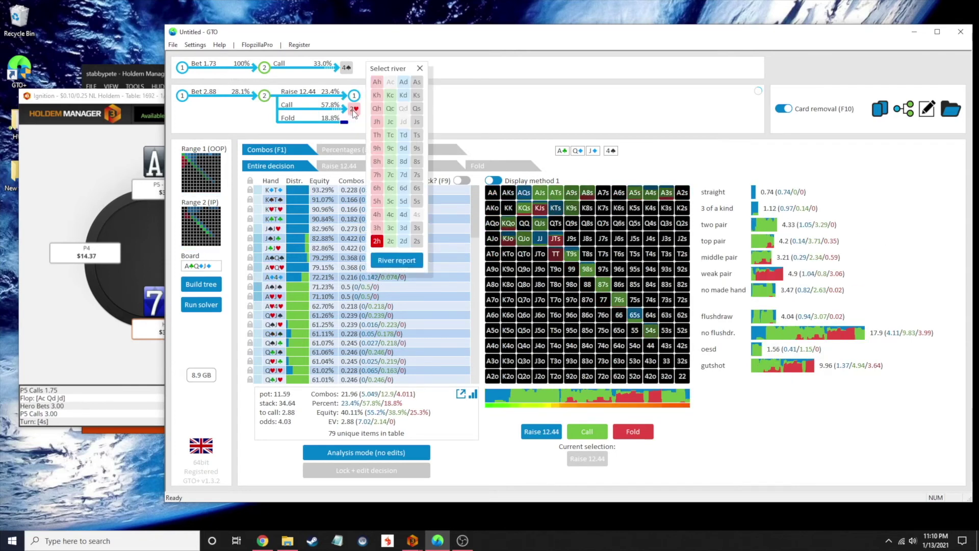
pyautogui.click(86, 408)
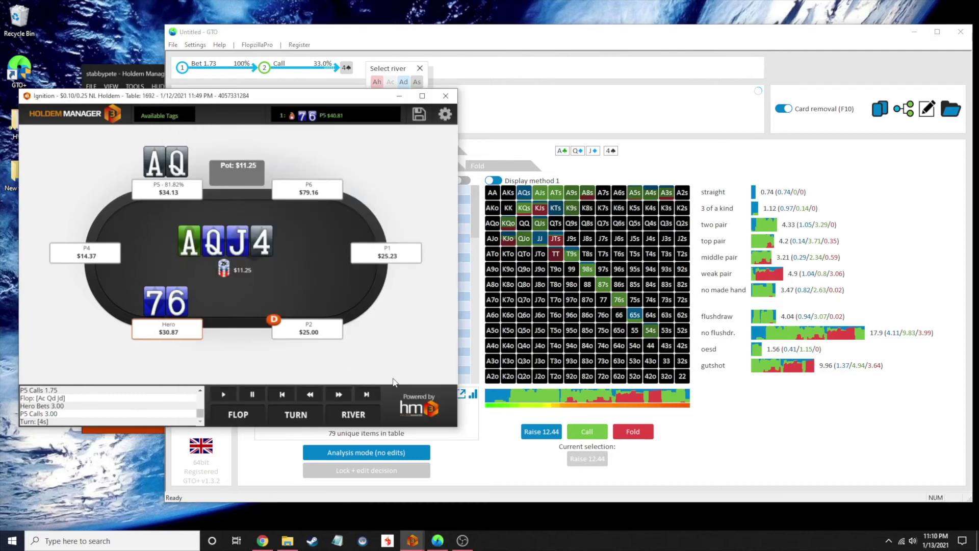
pyautogui.click(337, 396)
pyautogui.click(337, 396)
pyautogui.click(337, 396)
pyautogui.click(531, 71)
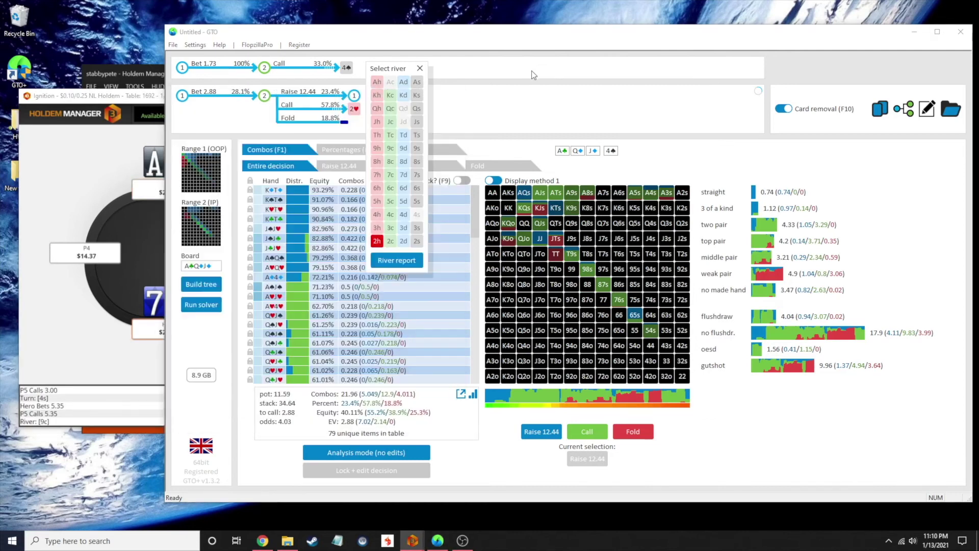
pyautogui.click(389, 148)
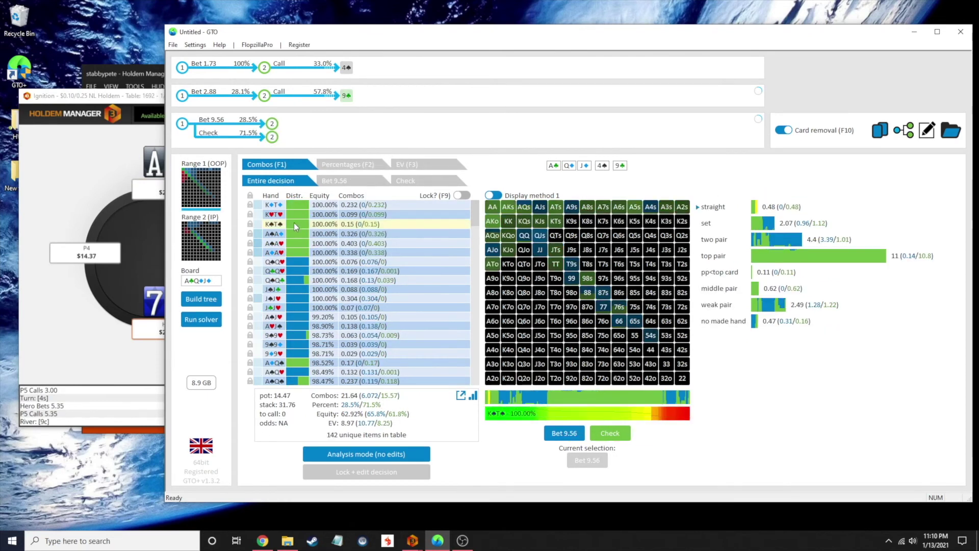
# Examine the OOP player's river betting and checking hands, including the 54s combo
pyautogui.scroll(-7, 357, 298)
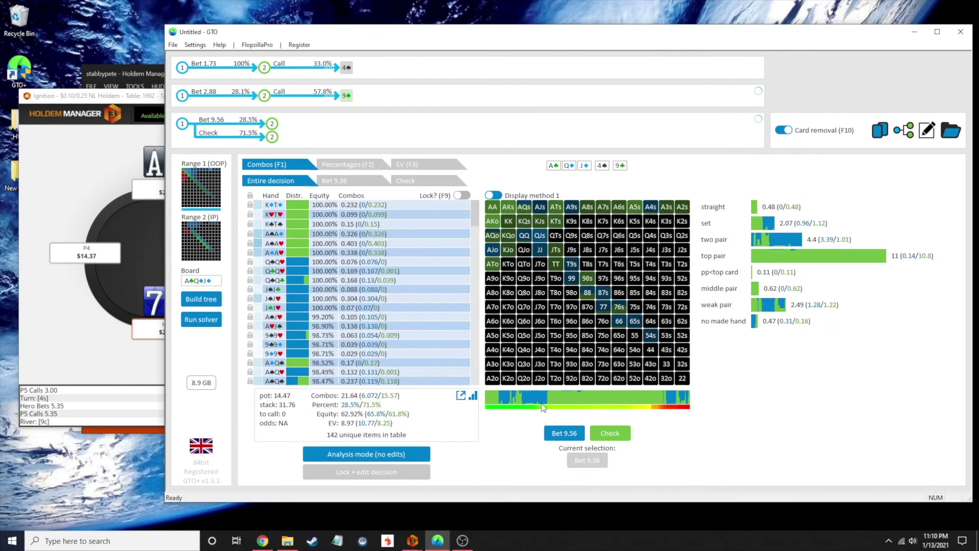
pyautogui.press('End')
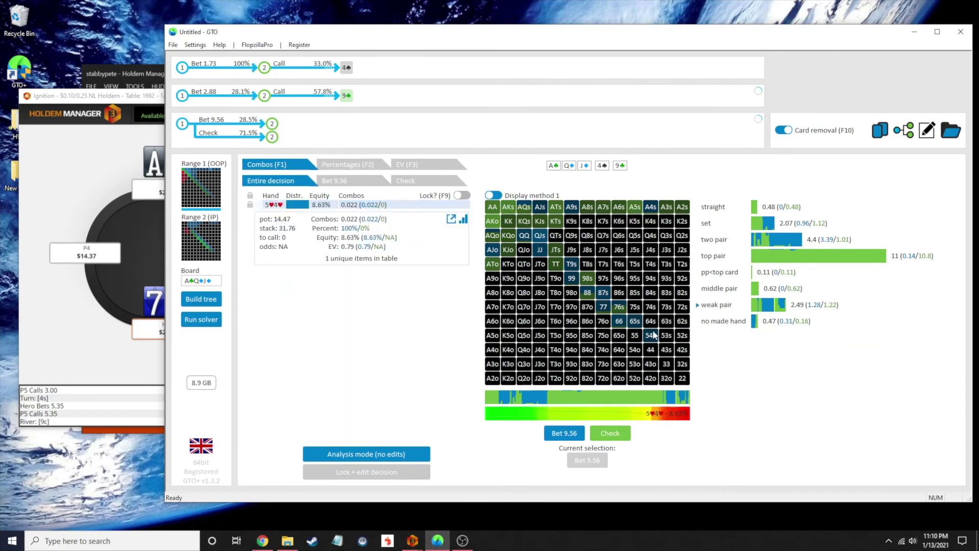
pyautogui.moveTo(623, 309)
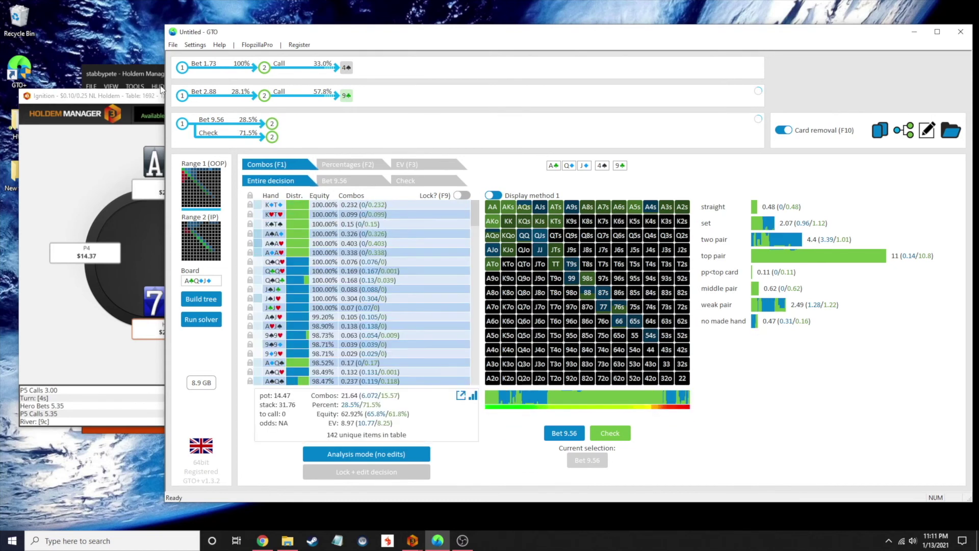
# Check the suits of the hero's 76 in the hand replay against the solver's river strategy for 76s
pyautogui.click(160, 315)
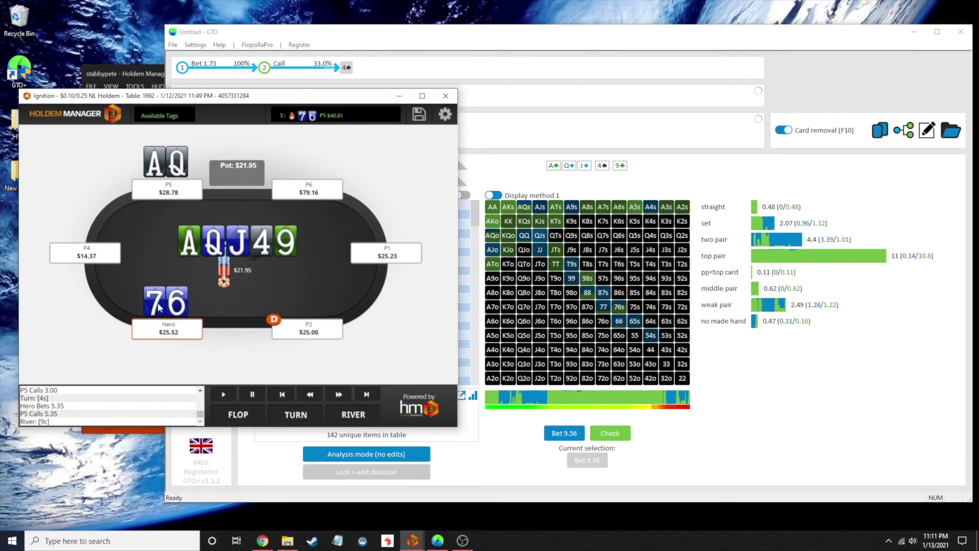
pyautogui.click(510, 35)
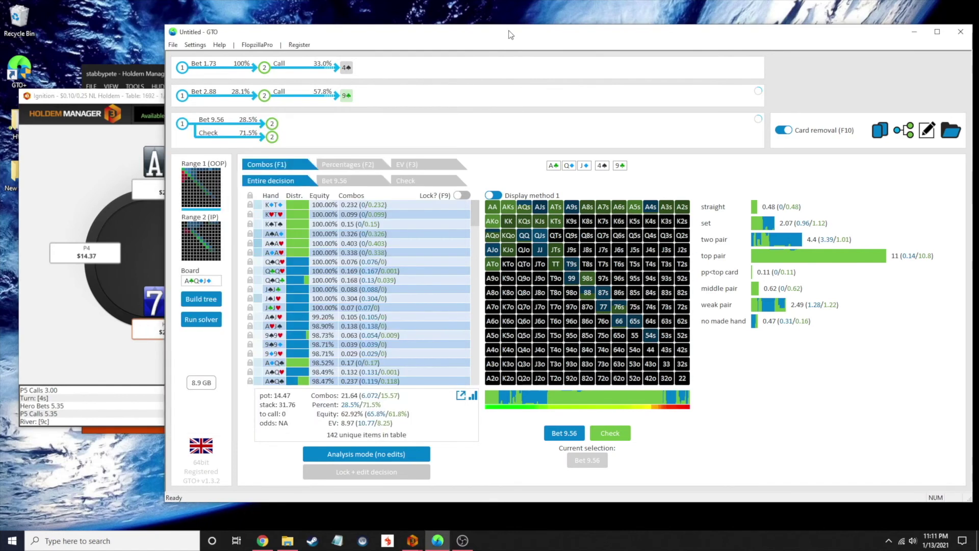
pyautogui.click(618, 308)
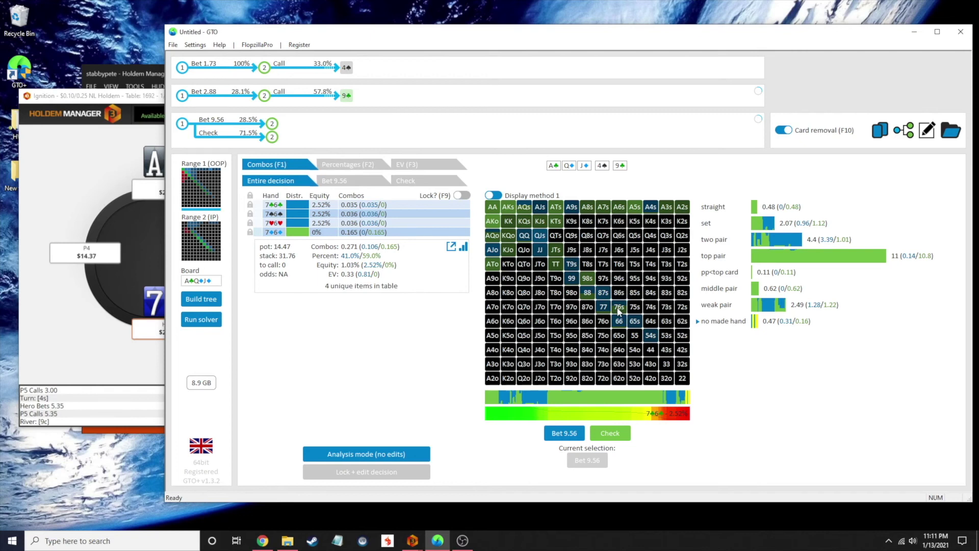
pyautogui.click(105, 94)
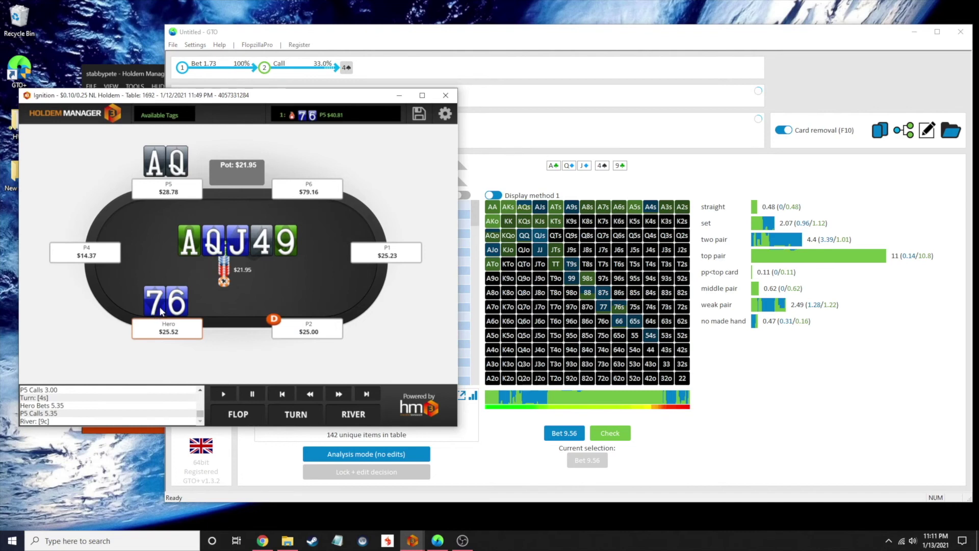
pyautogui.click(471, 39)
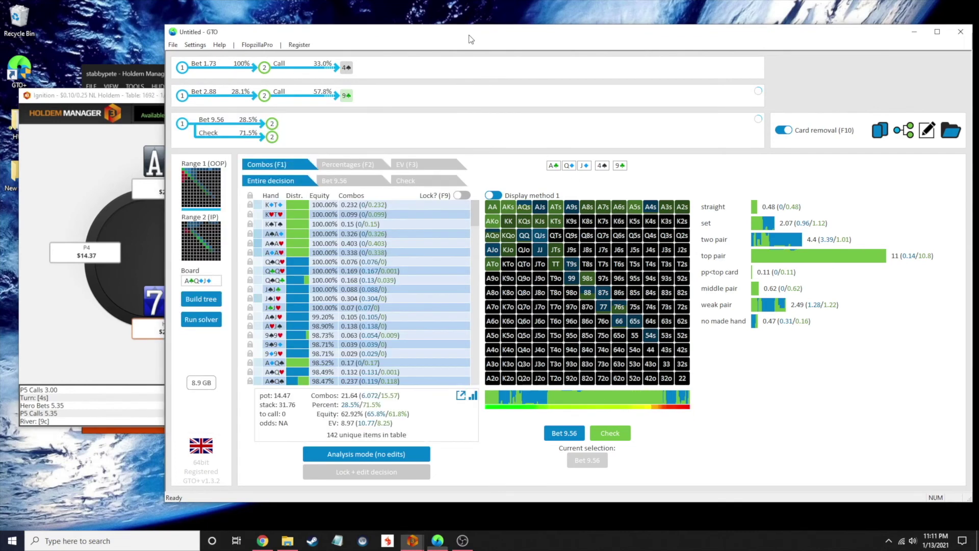
# Open the IP player's response to the 9.56 river bet and examine the raising, calling and folding hands
pyautogui.click(272, 123)
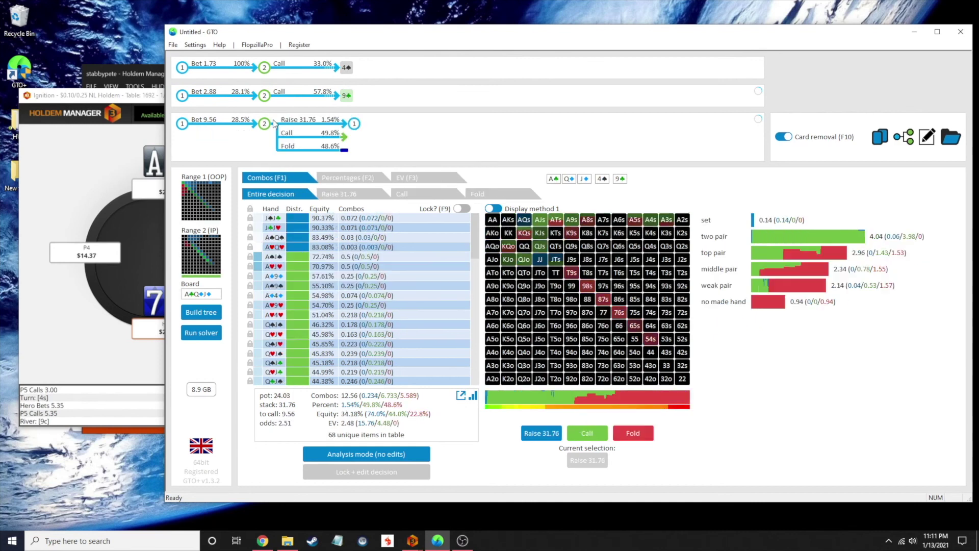
pyautogui.moveTo(542, 235)
# Open play against the solution, set the hero as OOP against the current tree, and sit down at the table
pyautogui.click(882, 139)
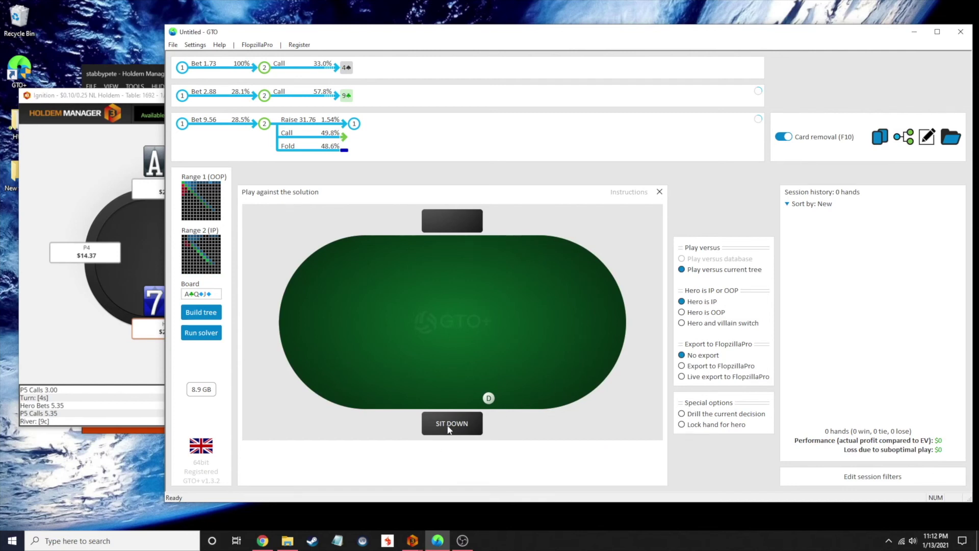
pyautogui.click(682, 312)
pyautogui.click(435, 437)
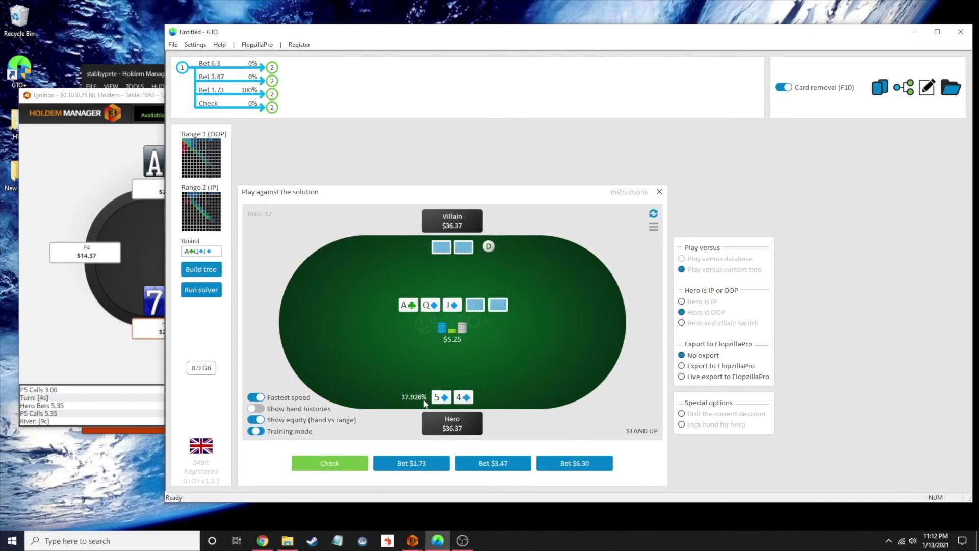
# Bet 1.73 with 5d4d, then play KcTc, correcting flop 6.30 to 1.73 and turn 2.88 to 10.46 before the 24.18 river all-in
pyautogui.click(413, 467)
pyautogui.click(578, 463)
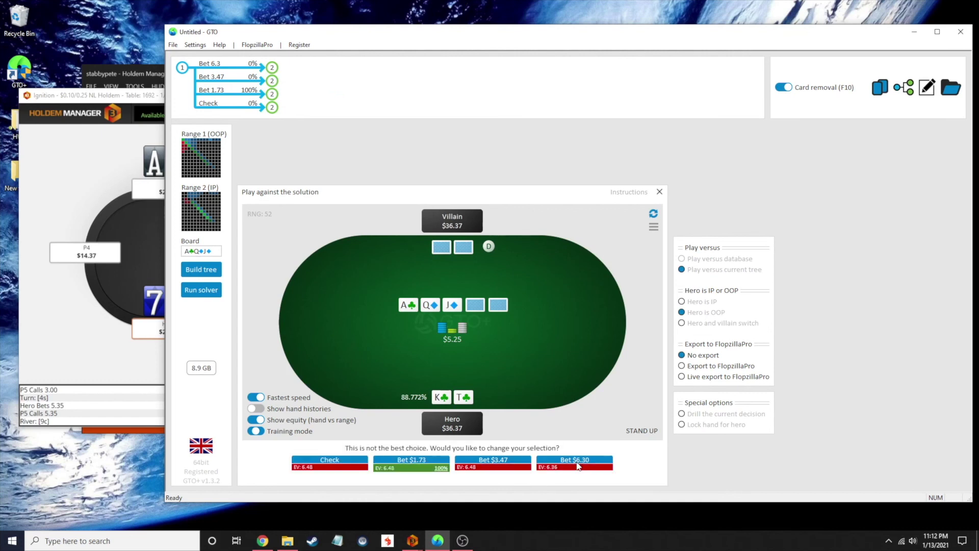
pyautogui.click(433, 468)
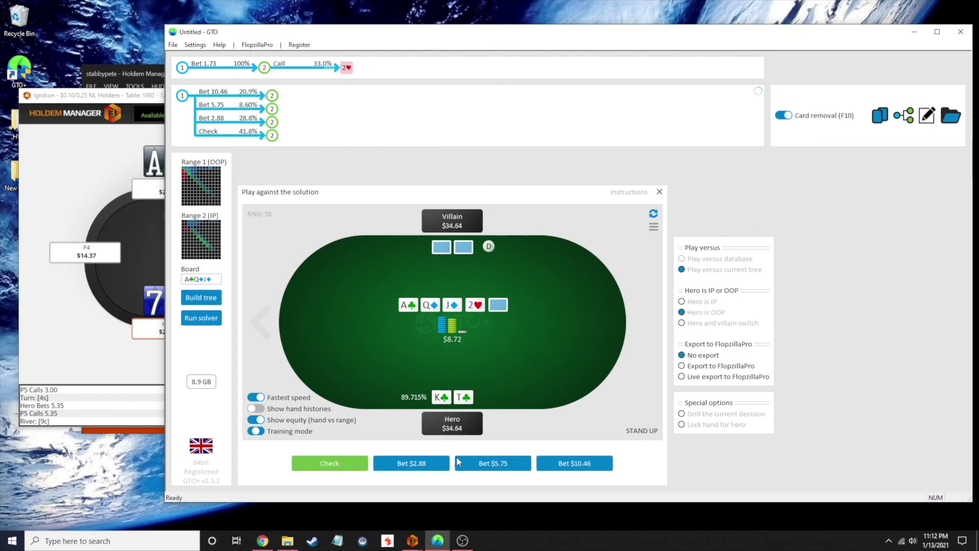
pyautogui.click(425, 465)
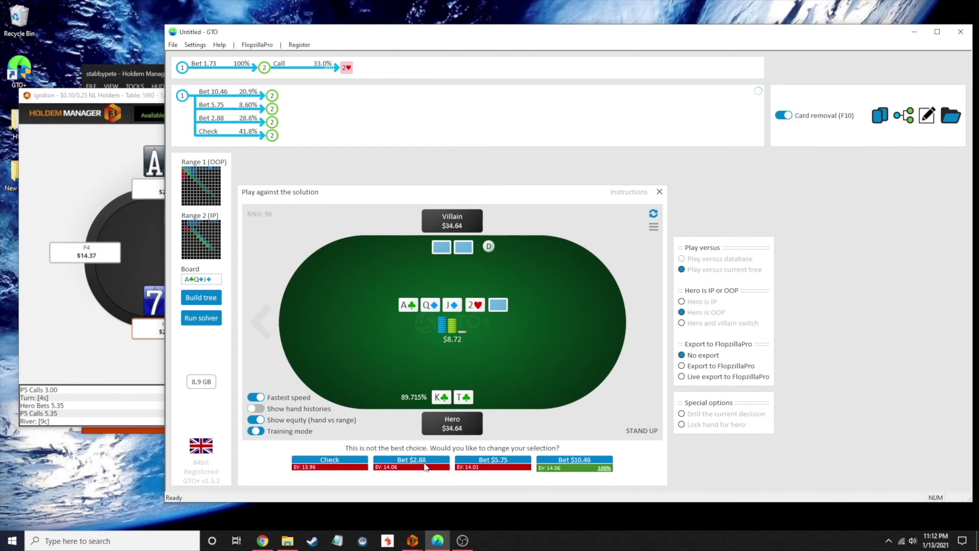
pyautogui.click(574, 465)
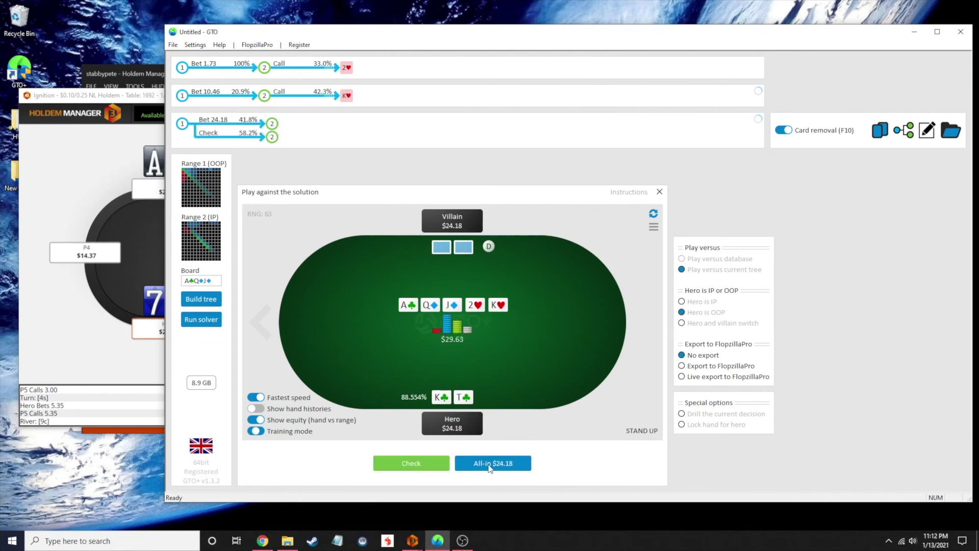
pyautogui.click(490, 465)
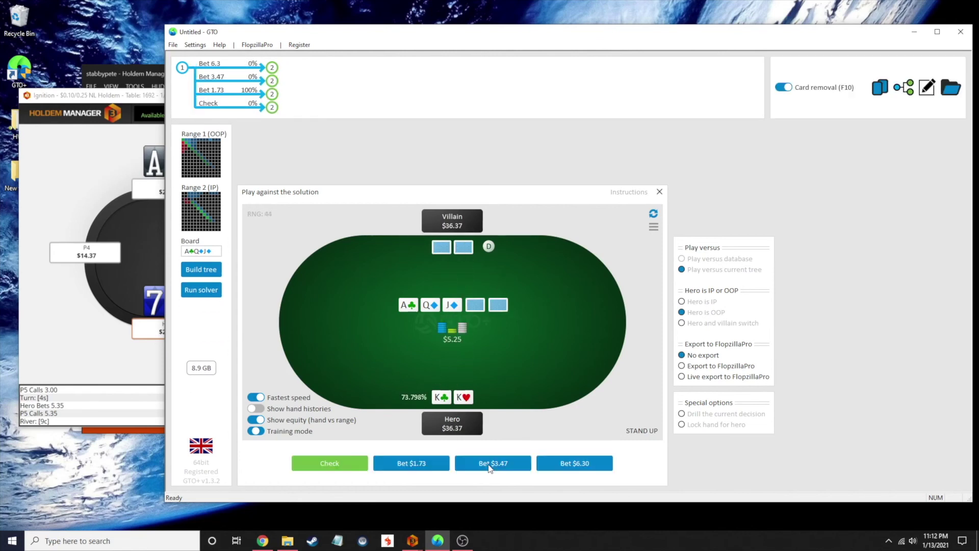
# Bet 1.73 on the flop with KcKh and AhTc, and follow up AhTc with a 2.88 bet on the 2h turn
pyautogui.click(403, 465)
pyautogui.click(403, 468)
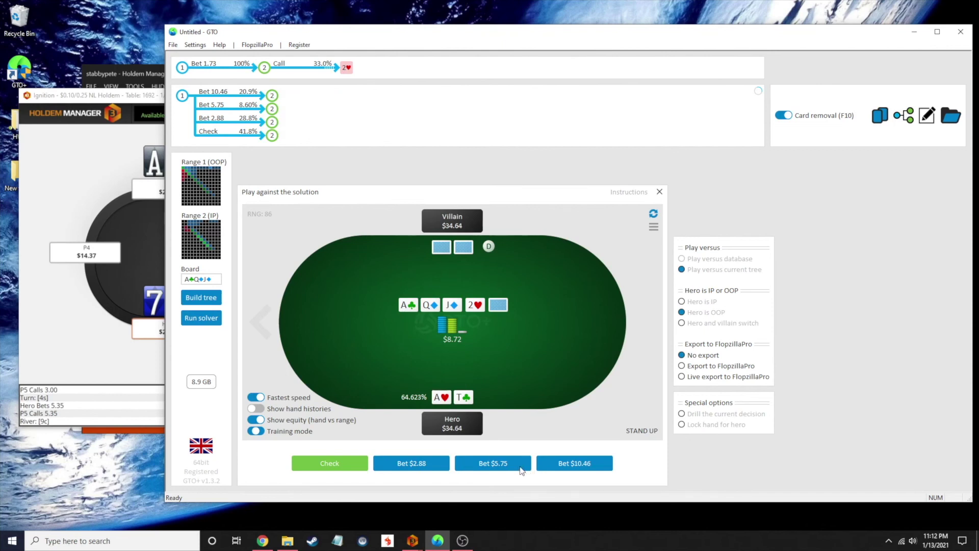
pyautogui.click(435, 466)
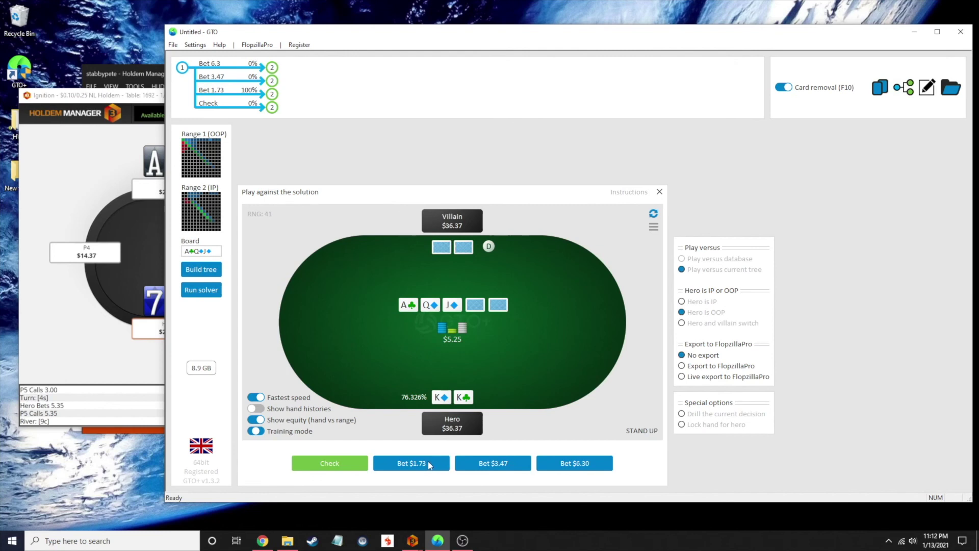
# Play KdKc: bet 1.73 on the flop, change the 2.88 turn bet to a check, check the river and call the 5.75 bet
pyautogui.click(431, 465)
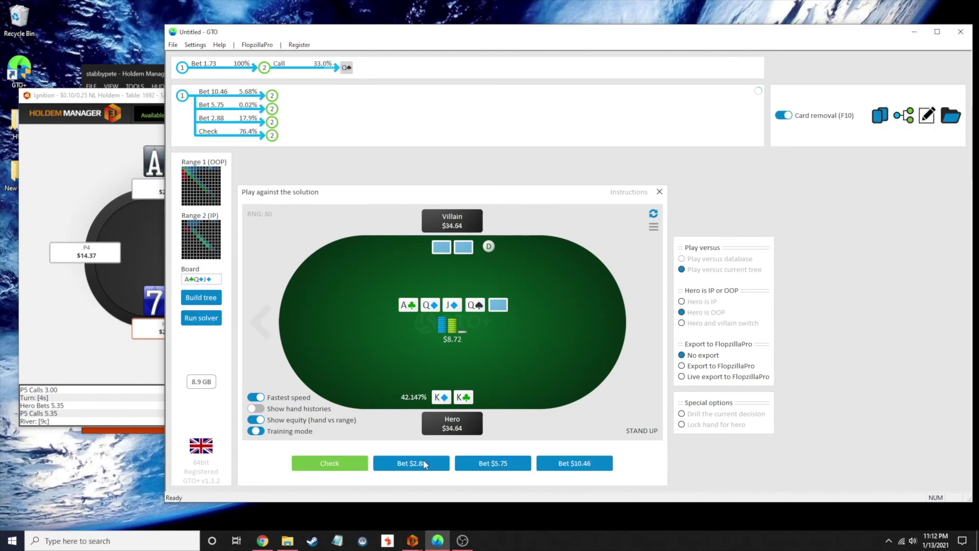
pyautogui.click(427, 469)
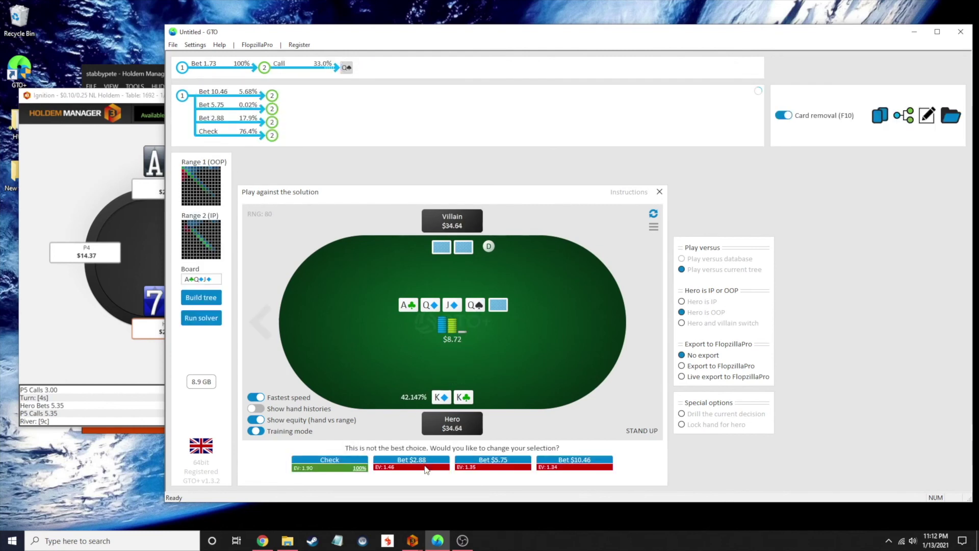
pyautogui.click(335, 461)
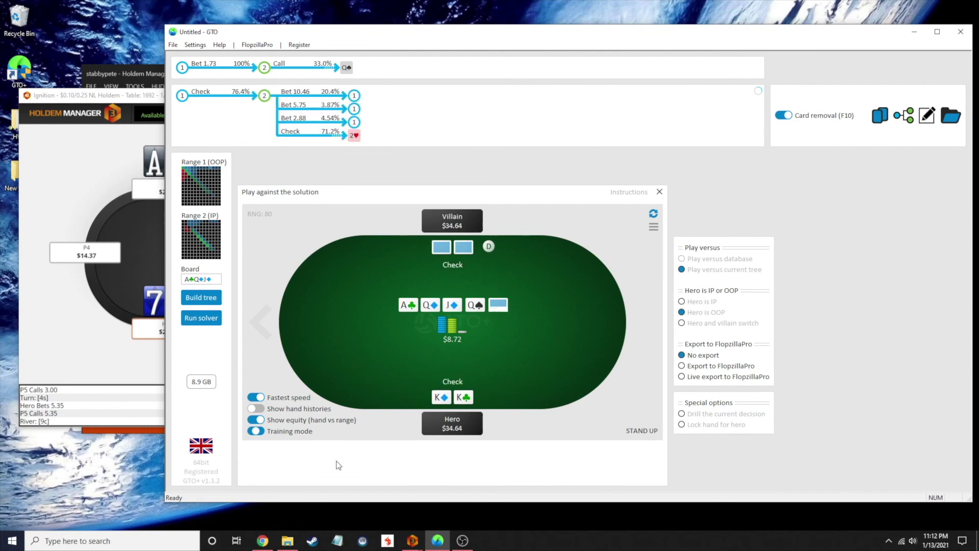
pyautogui.click(306, 461)
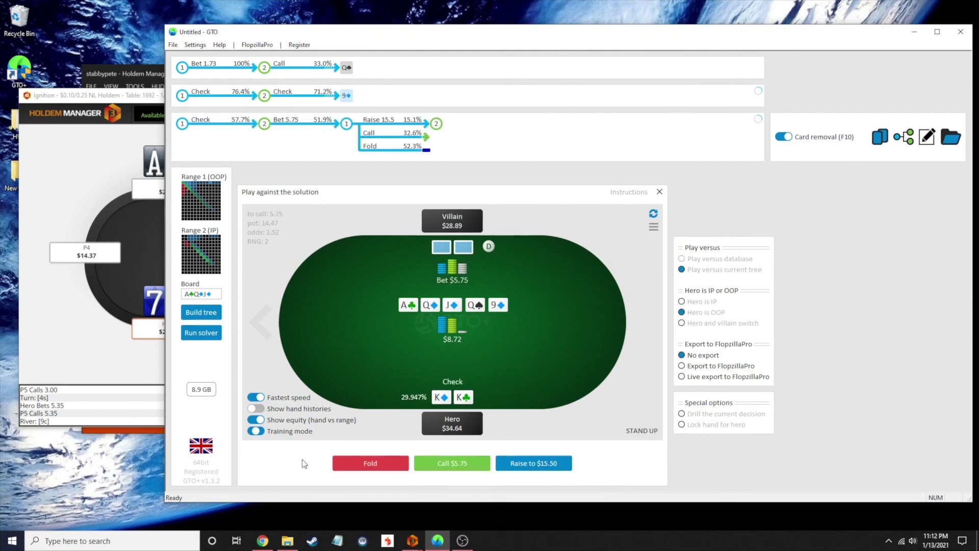
pyautogui.click(427, 469)
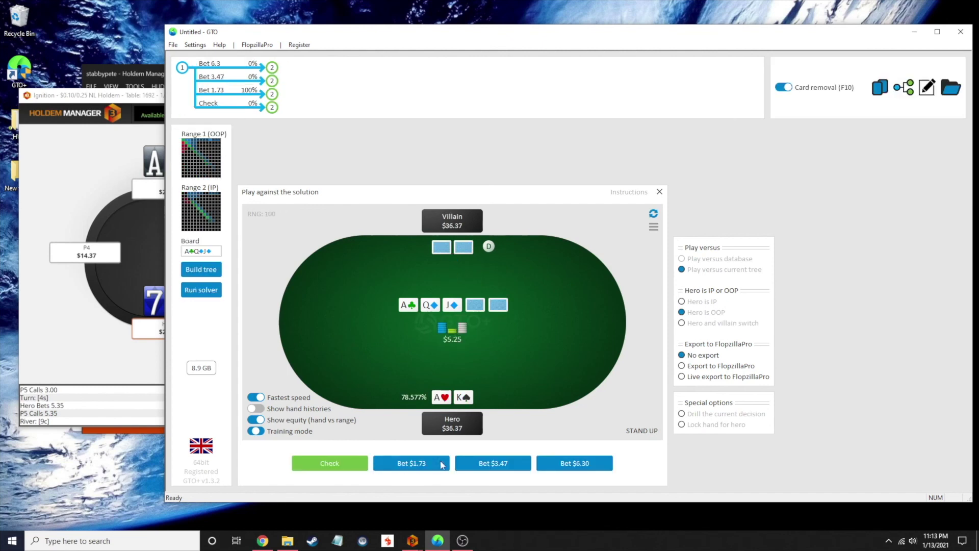
# Play AhKs with bets of 1.73 on the flop and 2.88 on the Js turn, changing the 9.56 river bet to a check
pyautogui.click(388, 464)
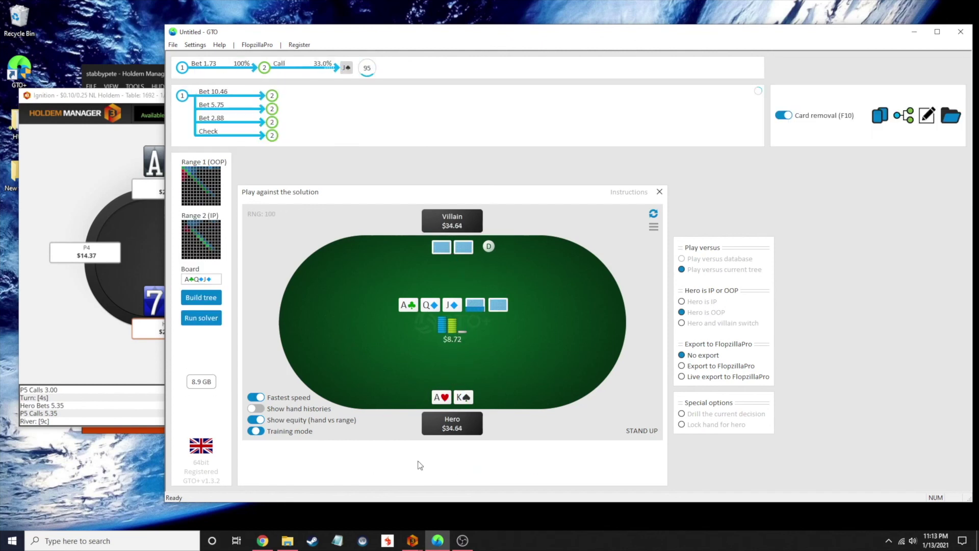
pyautogui.click(417, 463)
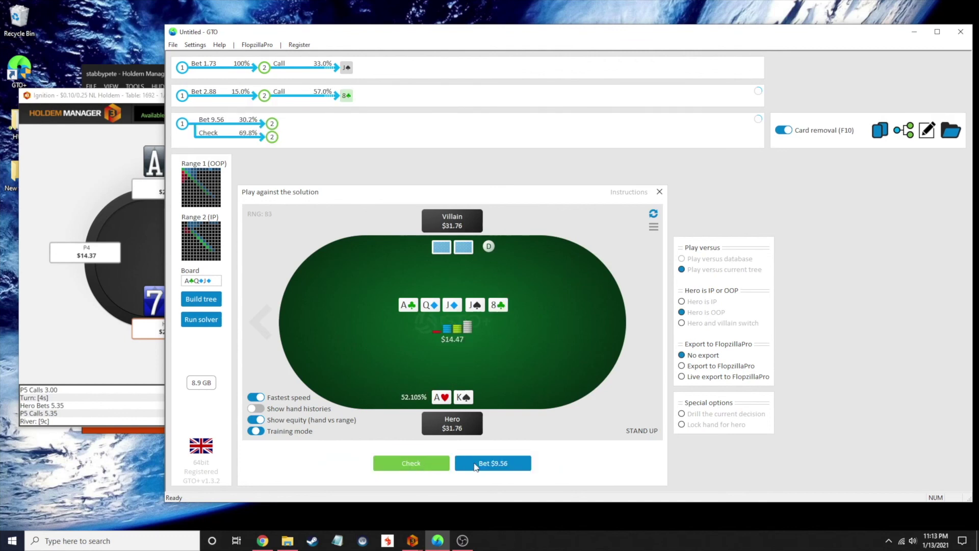
pyautogui.click(475, 467)
pyautogui.click(425, 468)
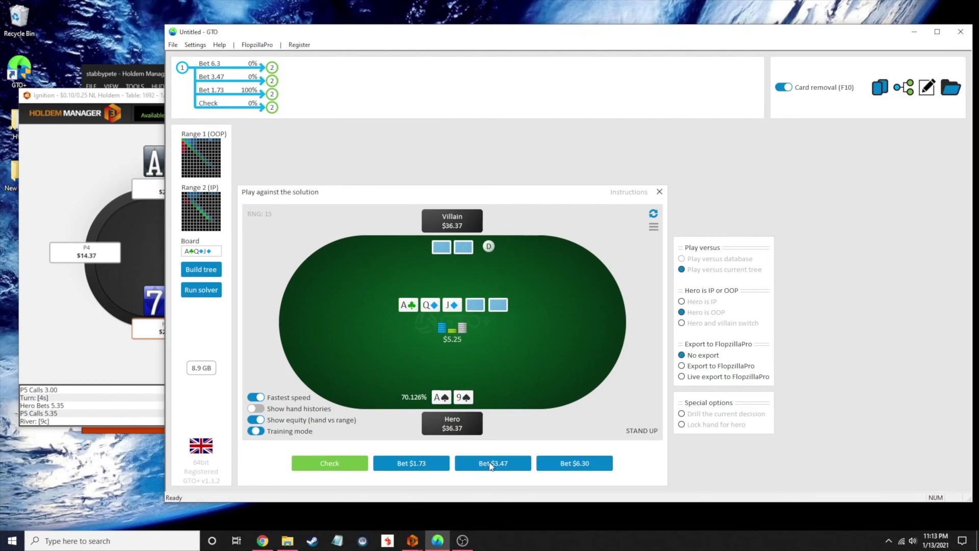
# Bet 1.73 on the flop with As9s, 8d7d and KsJc, changing the call against the 7.48 raise to a fold with As9s
pyautogui.click(384, 463)
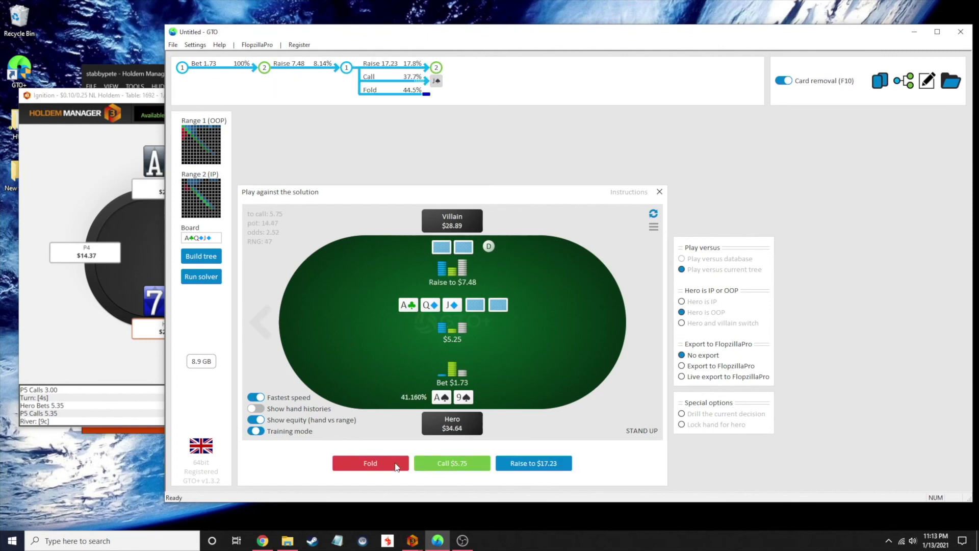
pyautogui.click(430, 461)
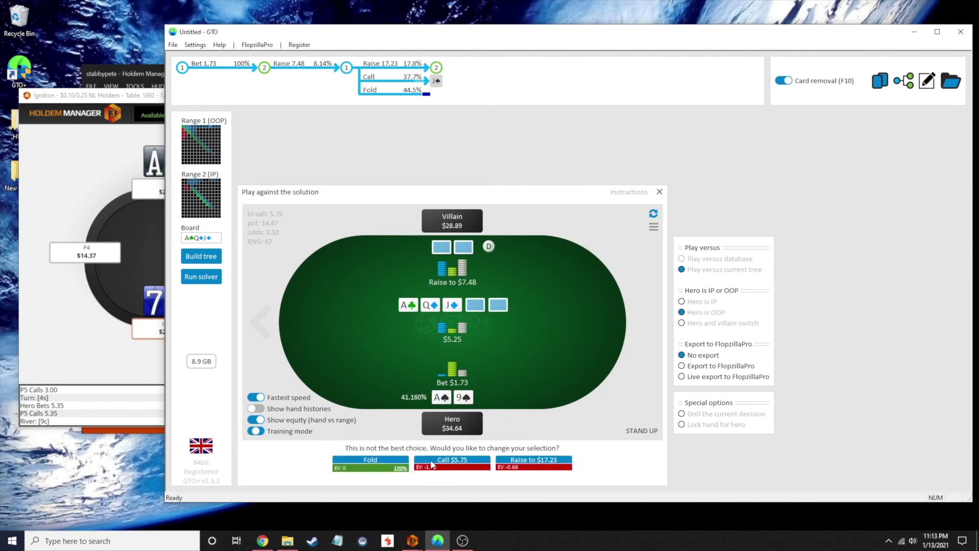
pyautogui.click(388, 465)
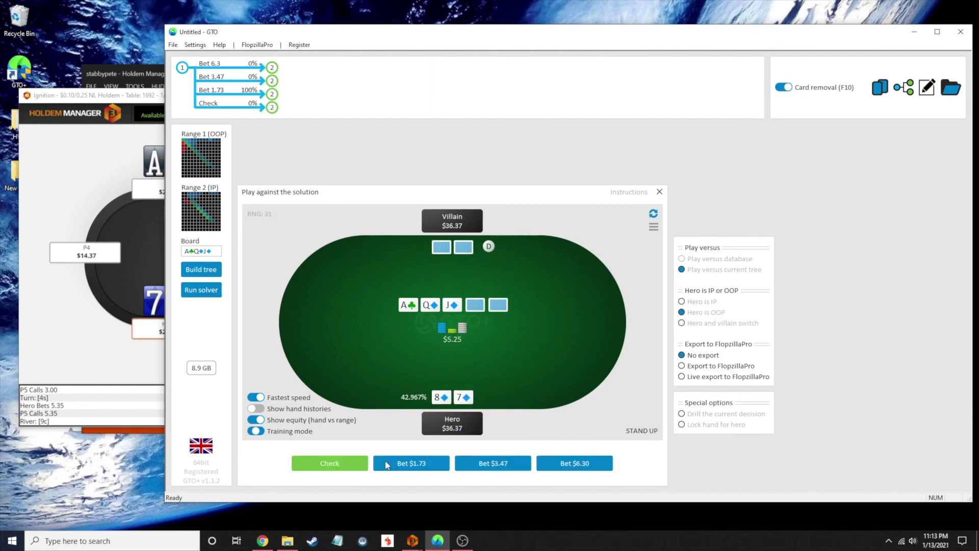
pyautogui.click(403, 466)
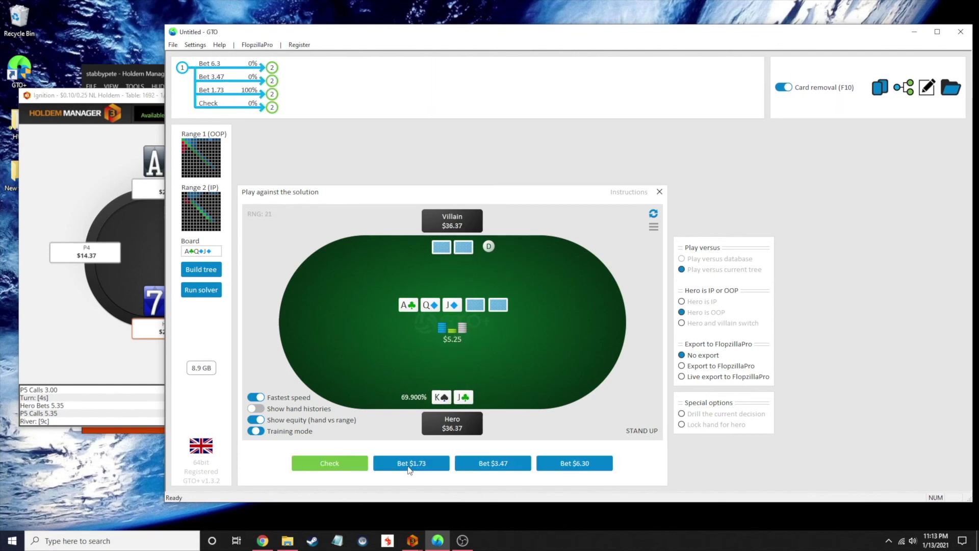
pyautogui.click(408, 466)
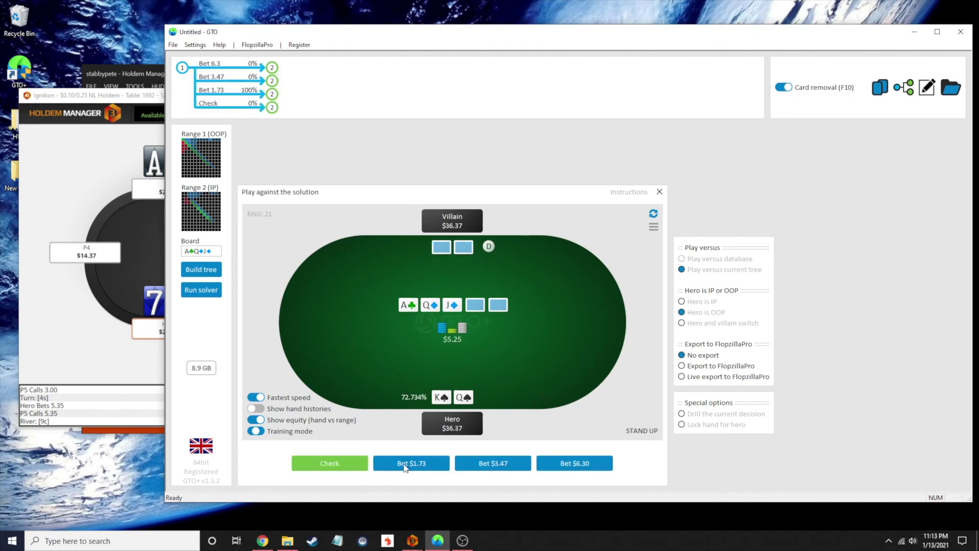
# Play KsQs with bets of 1.73 on the flop and 2.88 on the 9s turn, changing the 9.56 river bet to a check
pyautogui.click(406, 468)
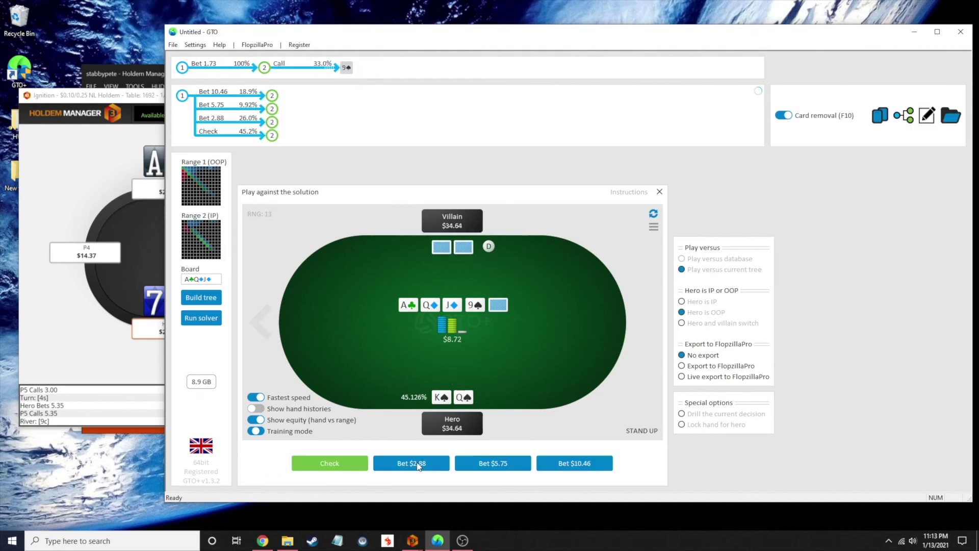
pyautogui.click(417, 465)
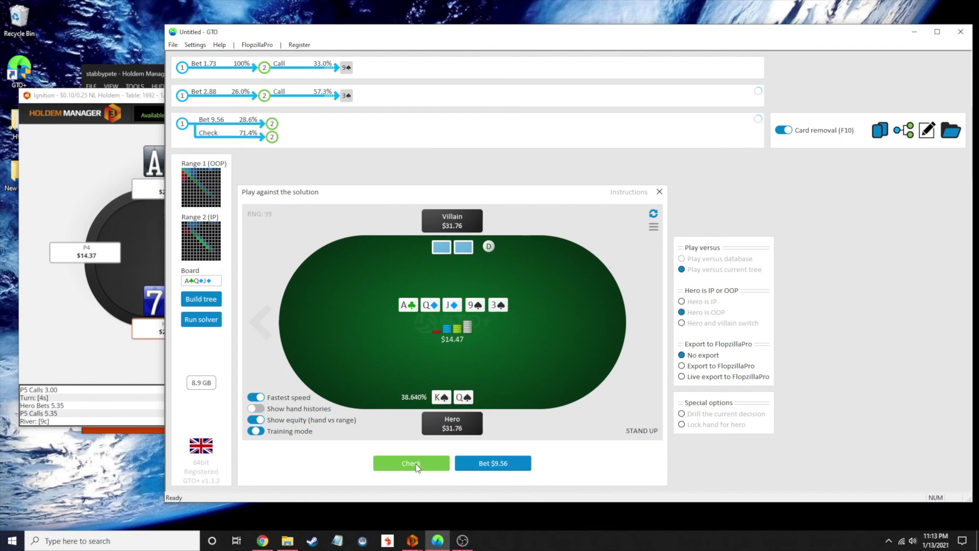
pyautogui.click(490, 469)
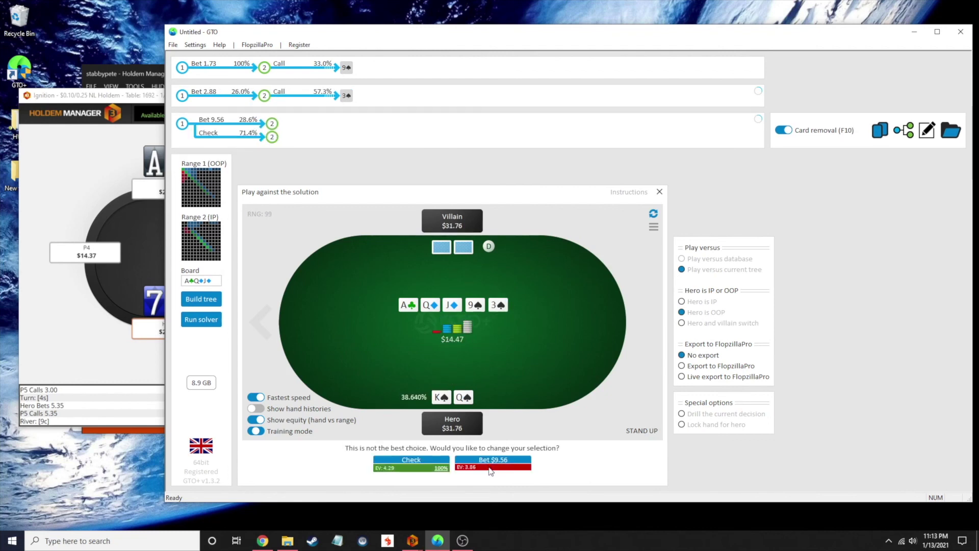
pyautogui.click(403, 466)
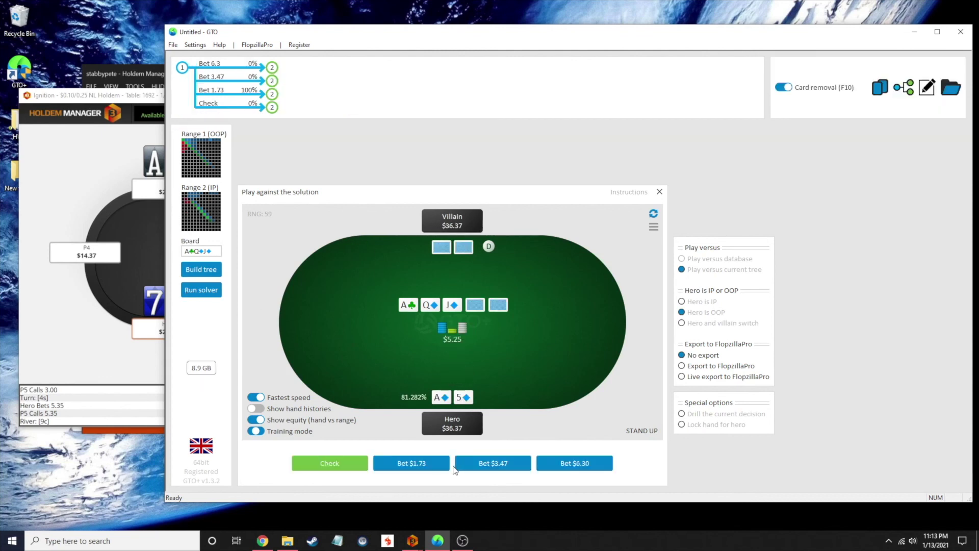
# Play Ad5d with bets of 1.73 on the flop and 2.88 on the Js turn, and check the 7h river
pyautogui.click(404, 465)
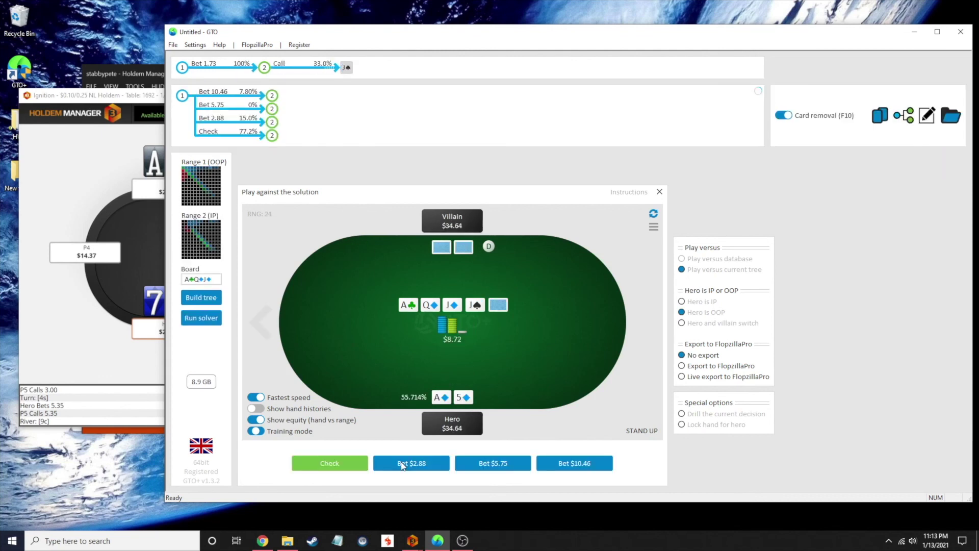
pyautogui.click(403, 465)
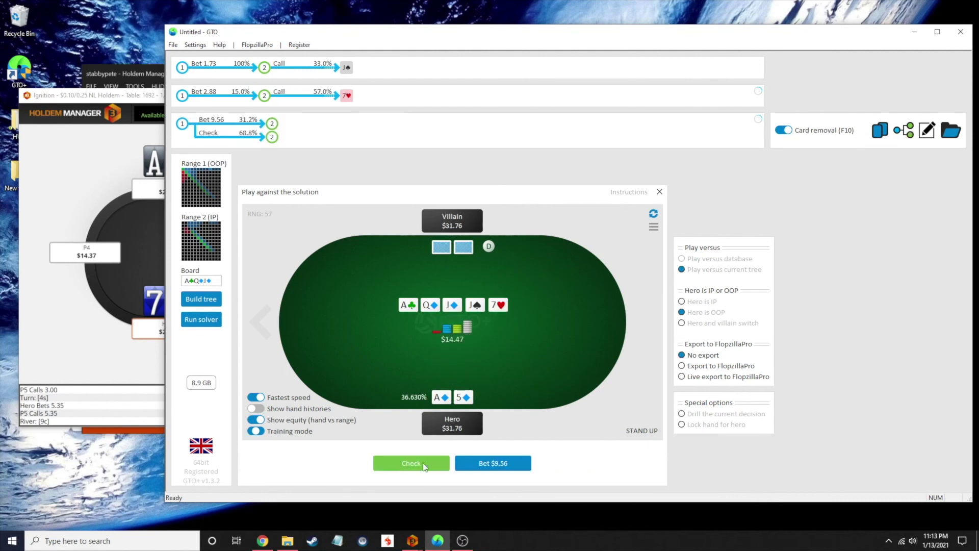
pyautogui.click(411, 462)
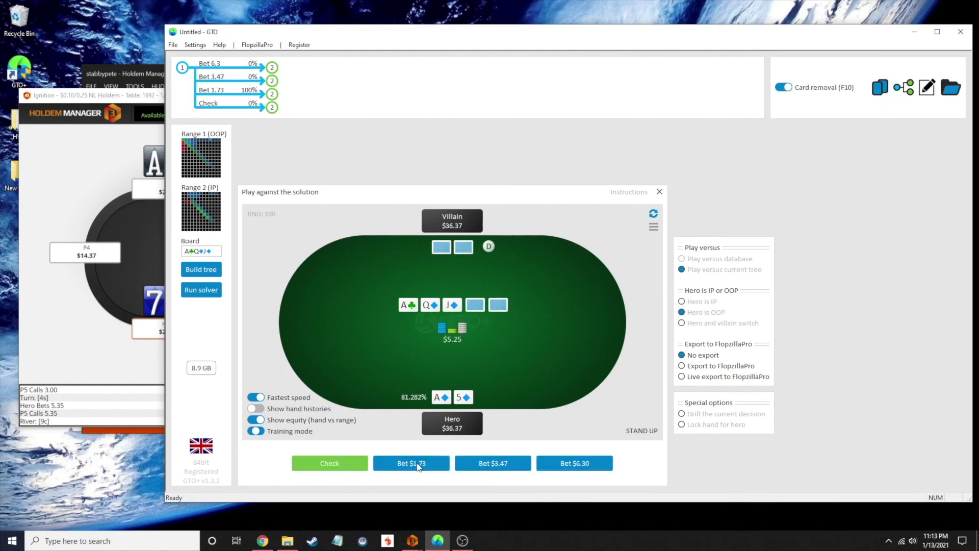
# Bet 1.73 on the flop with the redealt Ad5d and with the next hands dealt
pyautogui.click(417, 463)
pyautogui.click(420, 464)
pyautogui.click(420, 464)
# Play Ah3h: bet 1.73 on the flop, change the 2.88 bet on the Tc turn to a check, and fold to the 5.75 bet
pyautogui.click(419, 465)
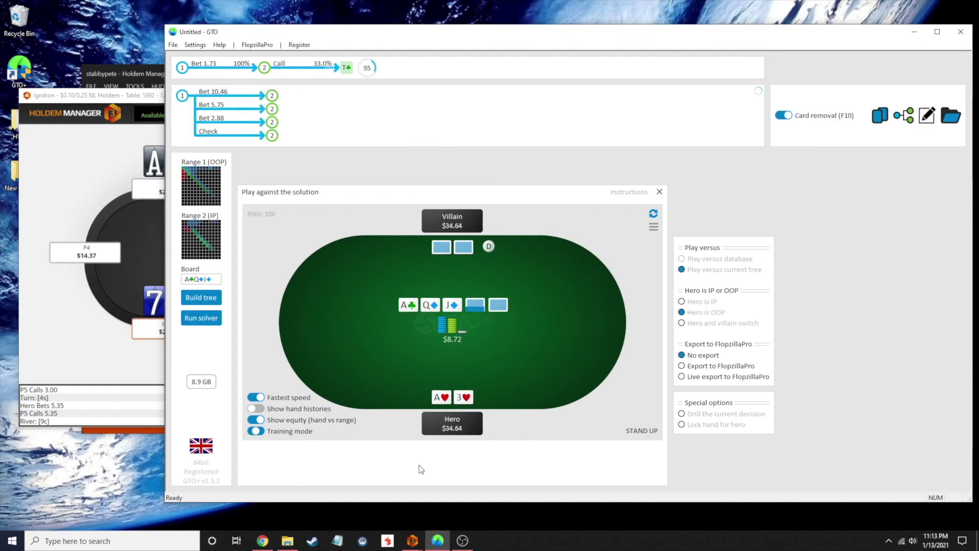
pyautogui.click(421, 467)
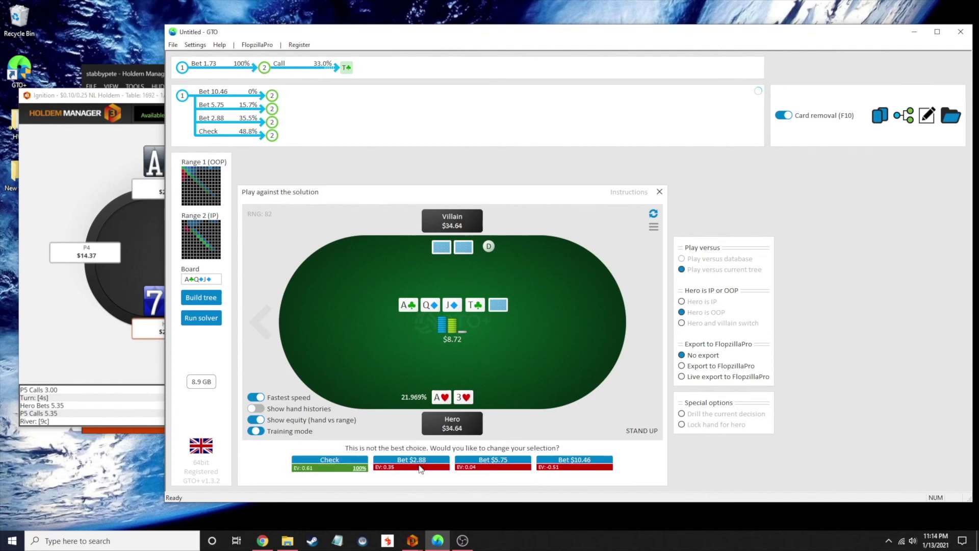
pyautogui.click(361, 463)
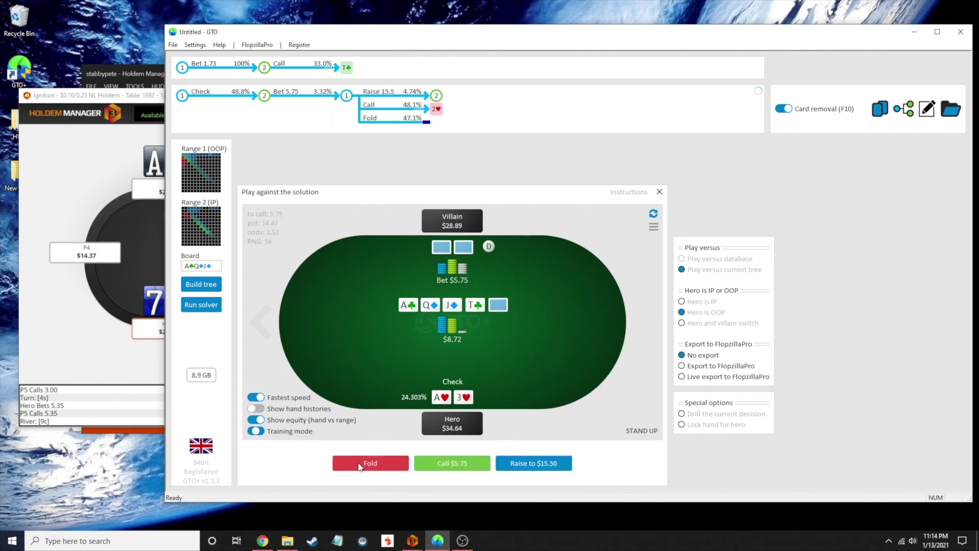
pyautogui.click(446, 465)
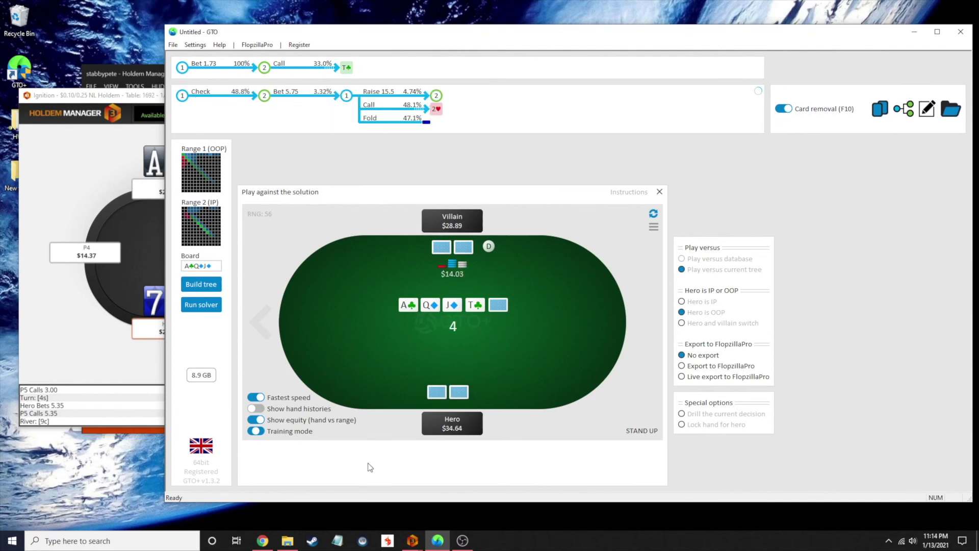